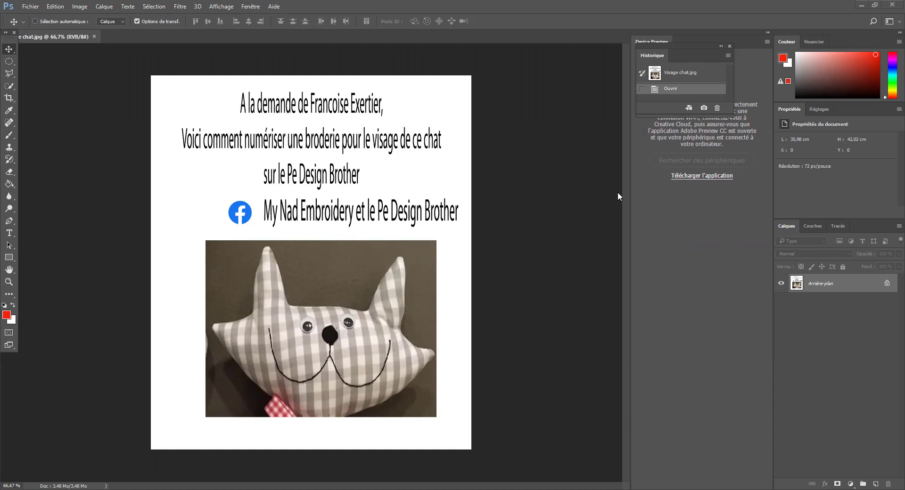
Switch to Layout & Editing and open the cat face picture from file as the background image
key(alt+Tab)
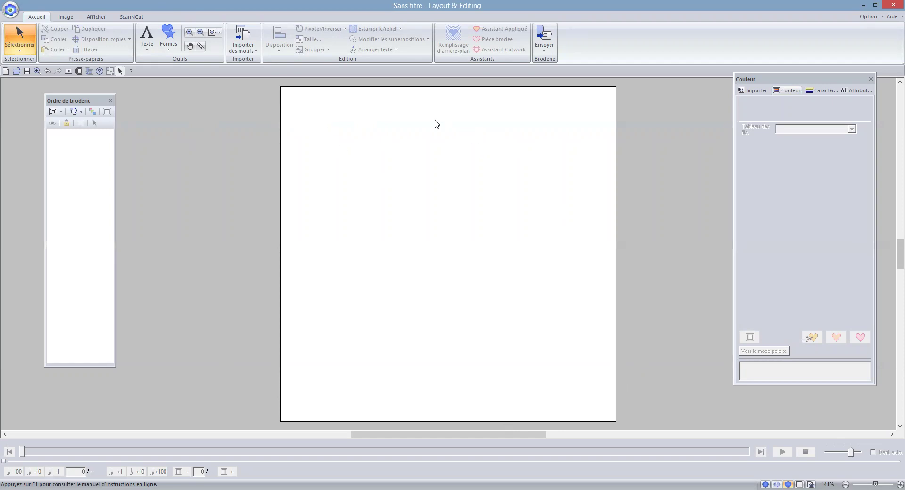
click(66, 17)
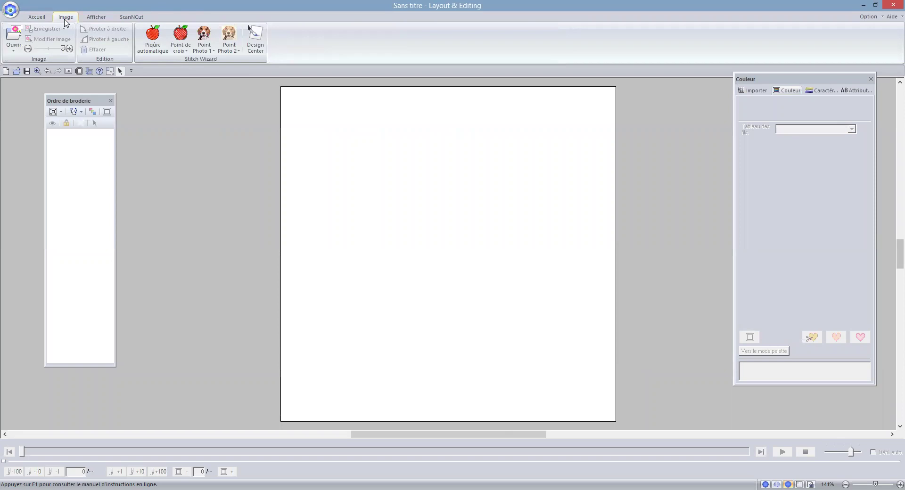
click(14, 39)
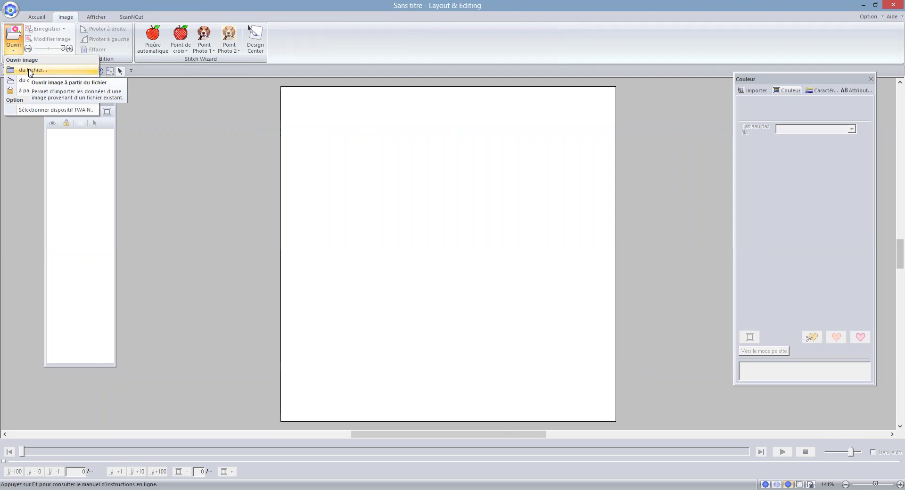
click(29, 72)
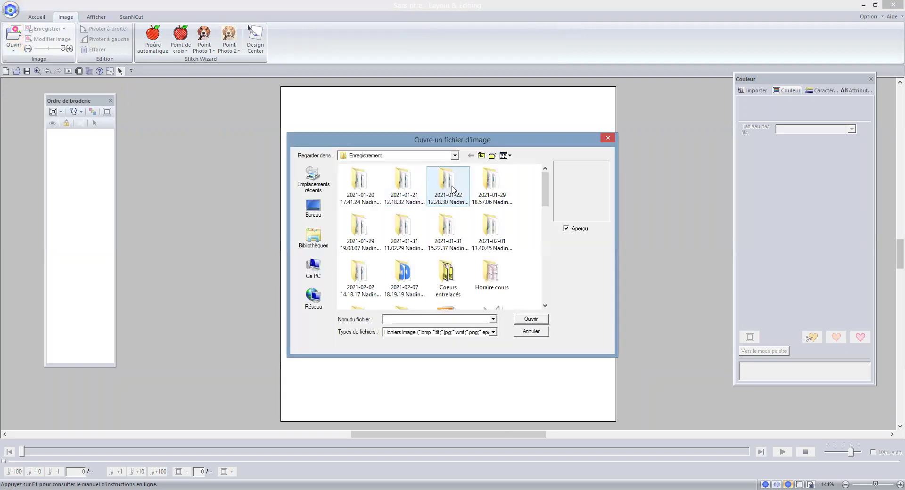
drag(545, 188, 546, 286)
click(450, 285)
click(524, 324)
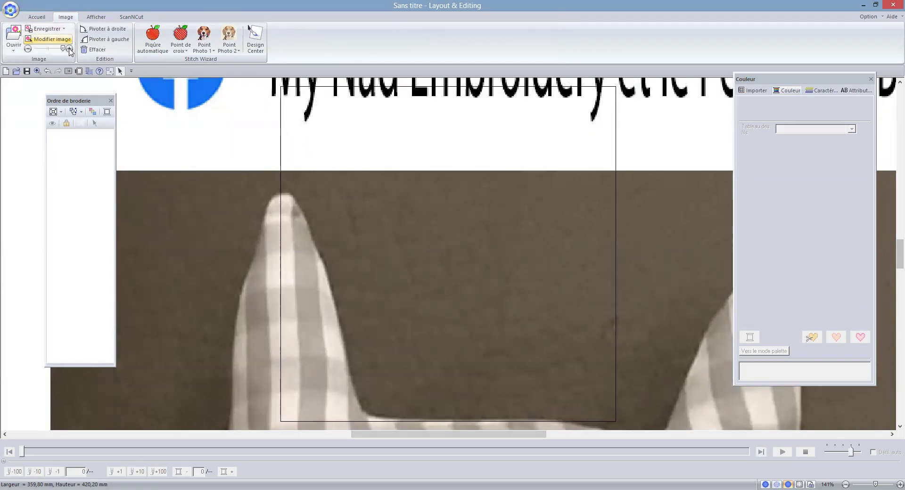
Shrink the background image to about 114 × 133 mm and move it over the design page
click(47, 18)
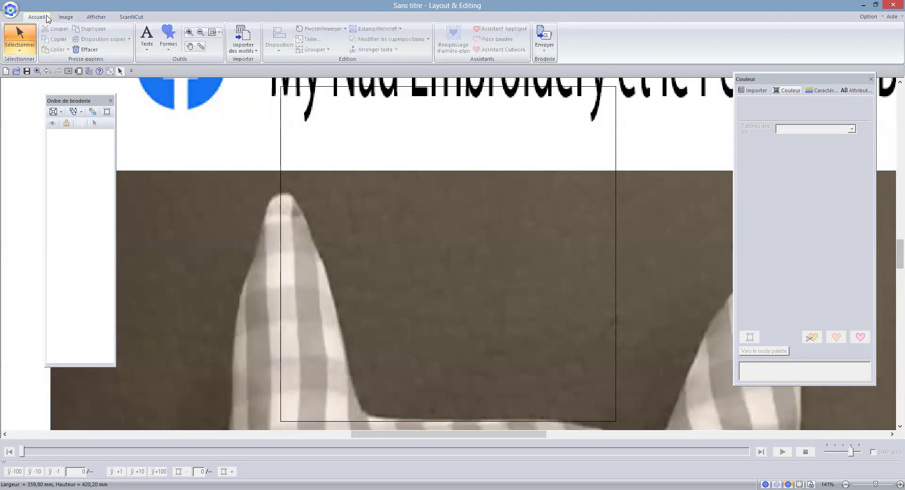
click(489, 254)
click(489, 255)
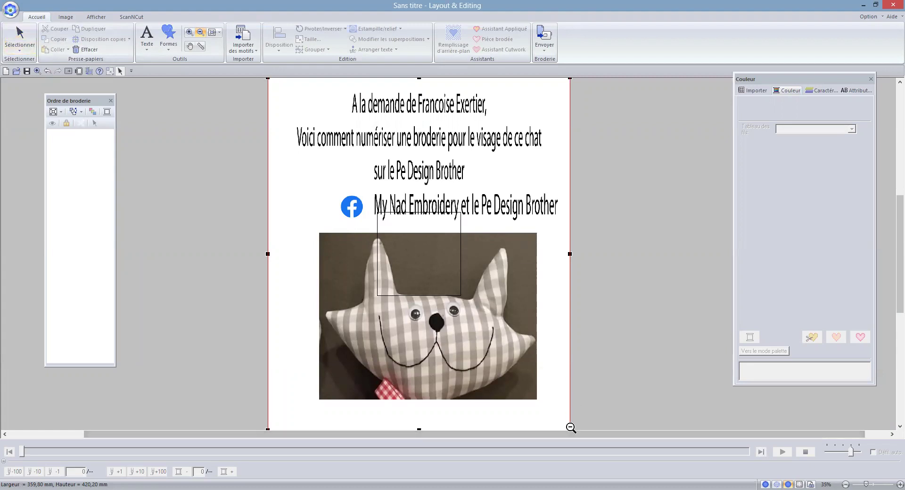
click(348, 197)
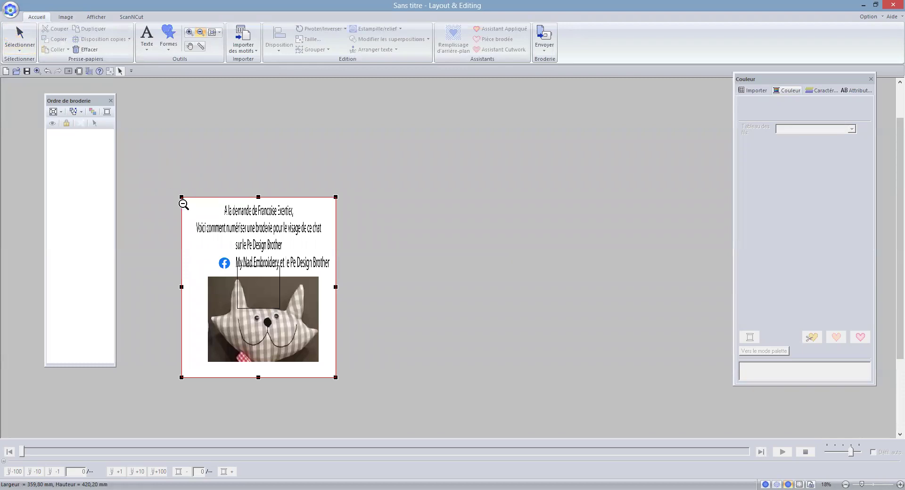
click(19, 34)
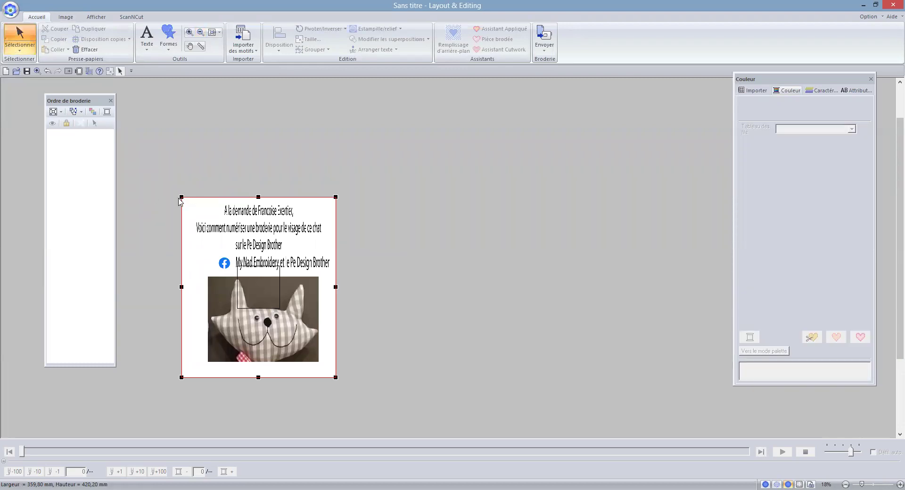
drag(181, 197, 251, 288)
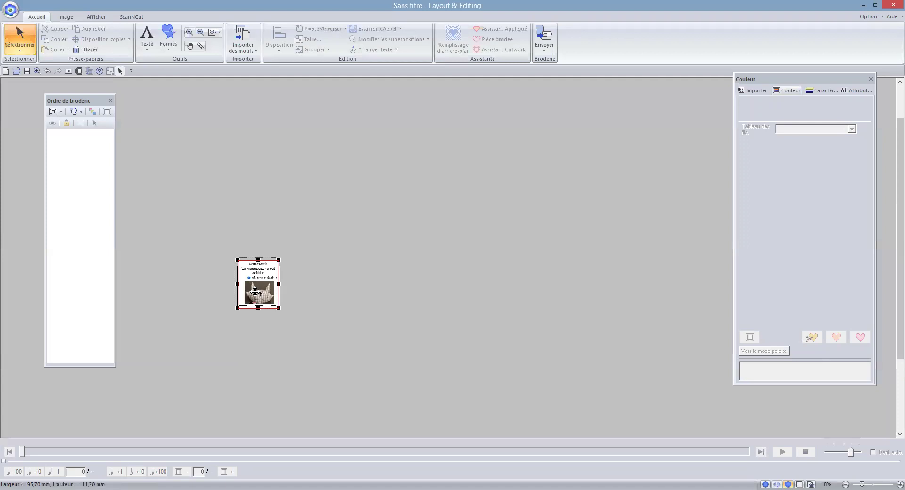
drag(254, 292, 253, 290)
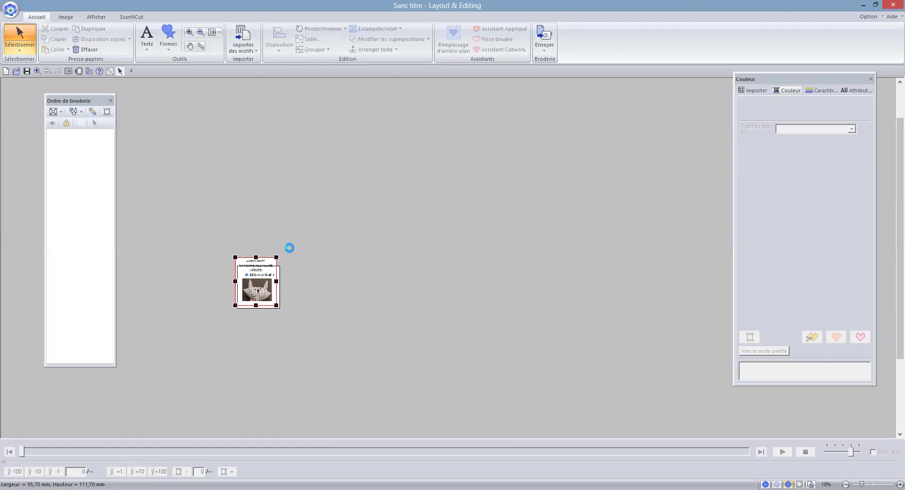
drag(264, 286, 261, 284)
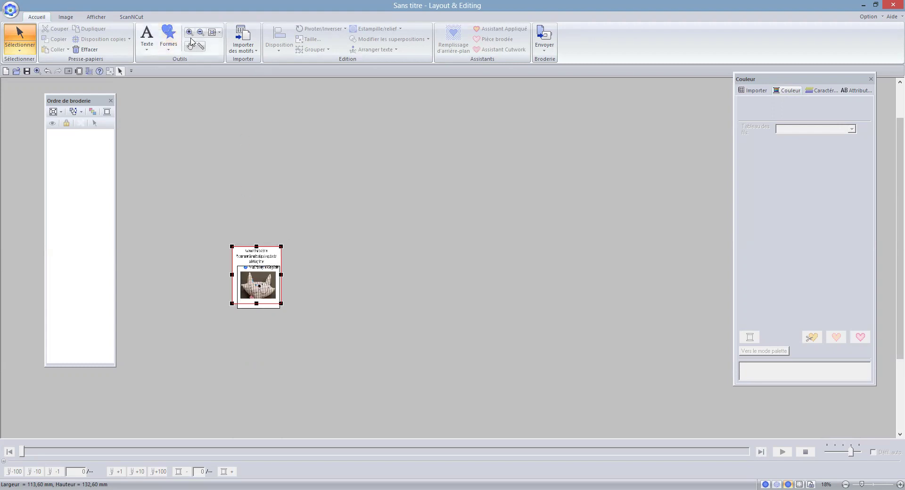
Enlarge the background image to about 124 × 145 mm so the cat photo fills the design page
click(212, 32)
drag(502, 214, 502, 218)
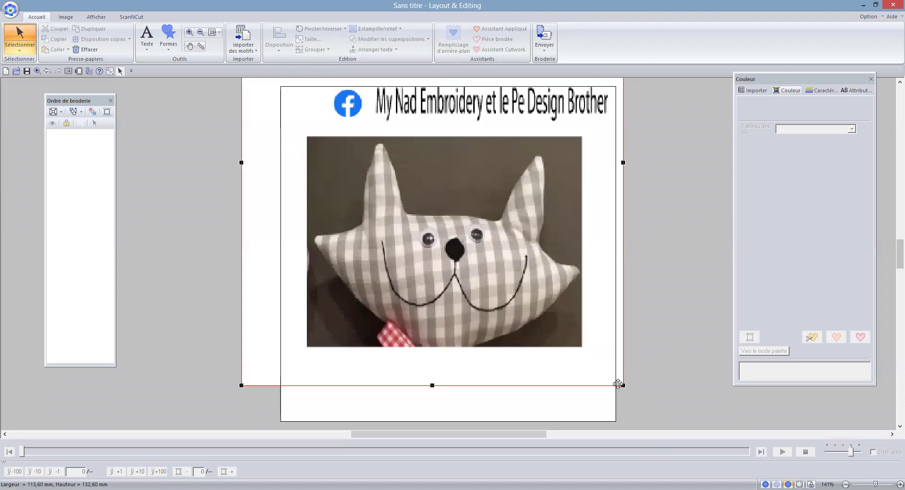
drag(622, 386, 655, 426)
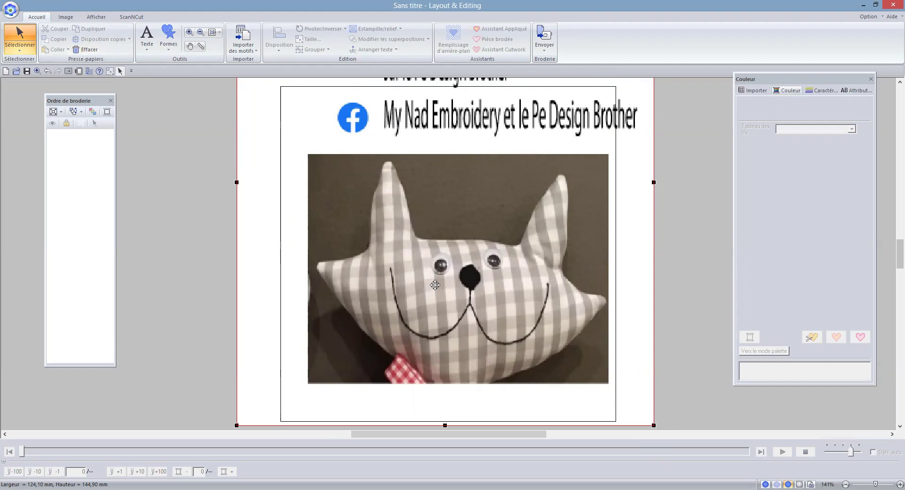
Draw a black ellipse about 3.1 × 3.9 mm and place it over the pupil of the cat's left-hand eye
click(186, 35)
drag(399, 231, 518, 298)
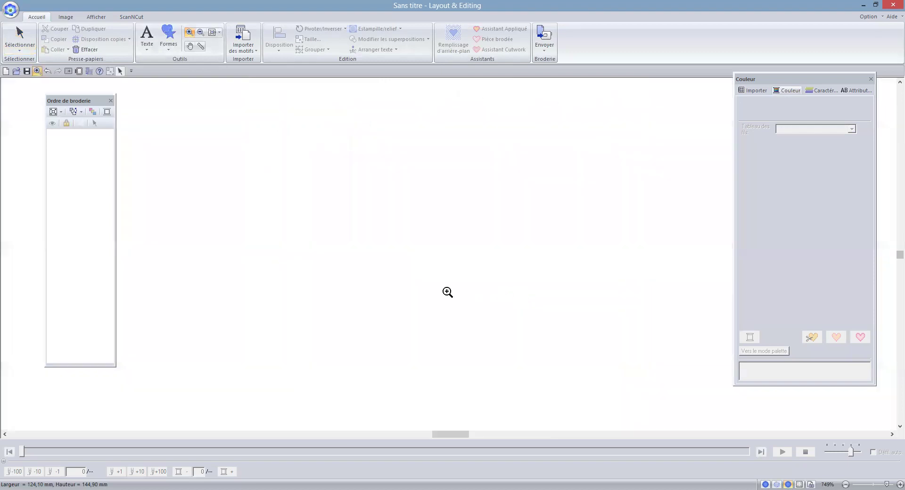
click(168, 38)
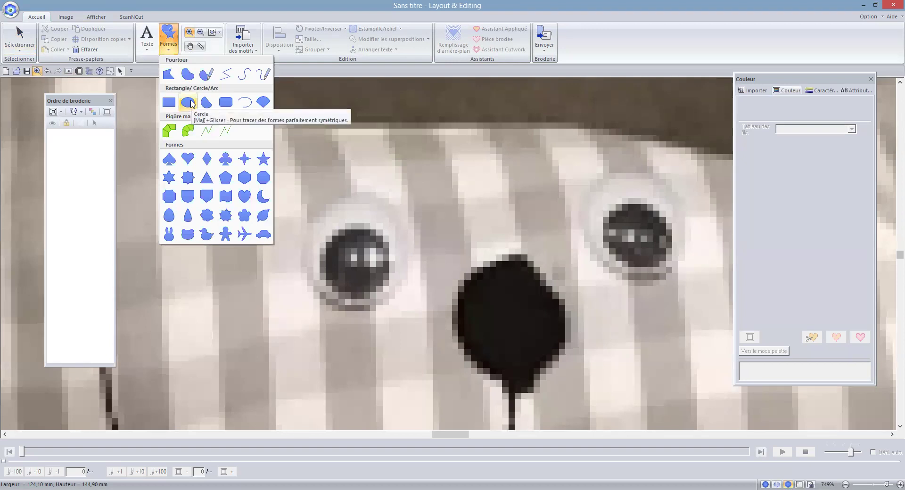
click(189, 102)
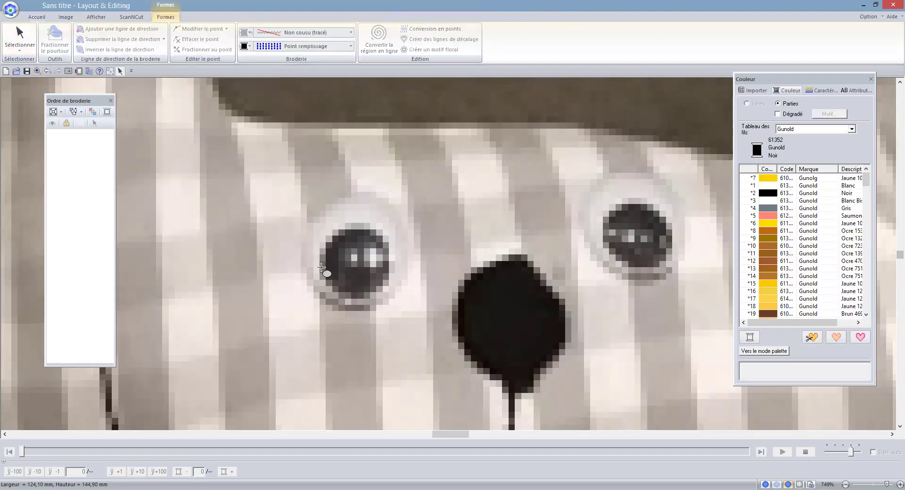
drag(353, 297, 410, 228)
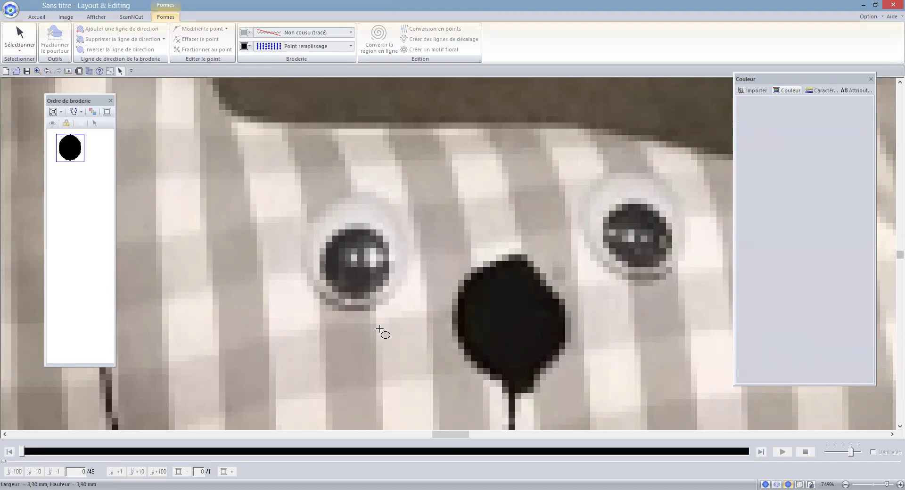
drag(383, 265, 356, 263)
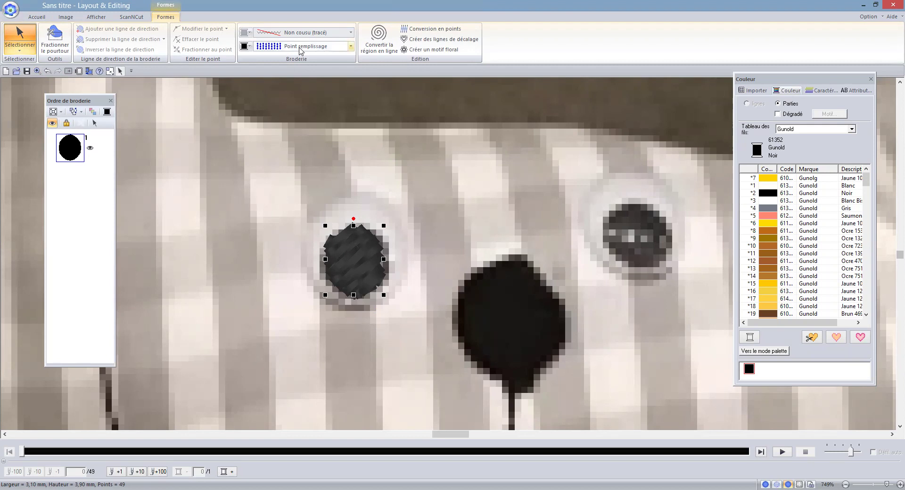
Set the black pupil's region stitch to Plumetis and deselect it
click(351, 46)
click(346, 69)
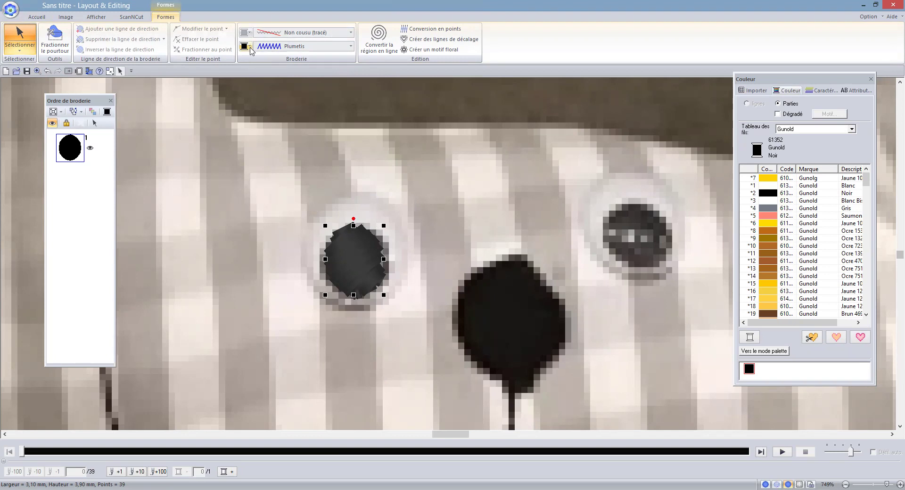
click(271, 235)
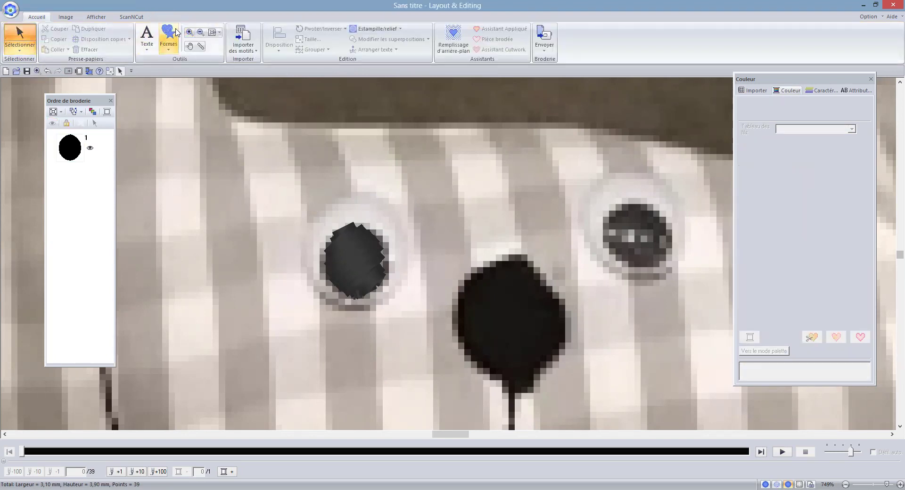
Draw a white (Blanc) ellipse about 5.2 mm wide with Plumetis stitch beside the black pupil
click(177, 32)
click(170, 105)
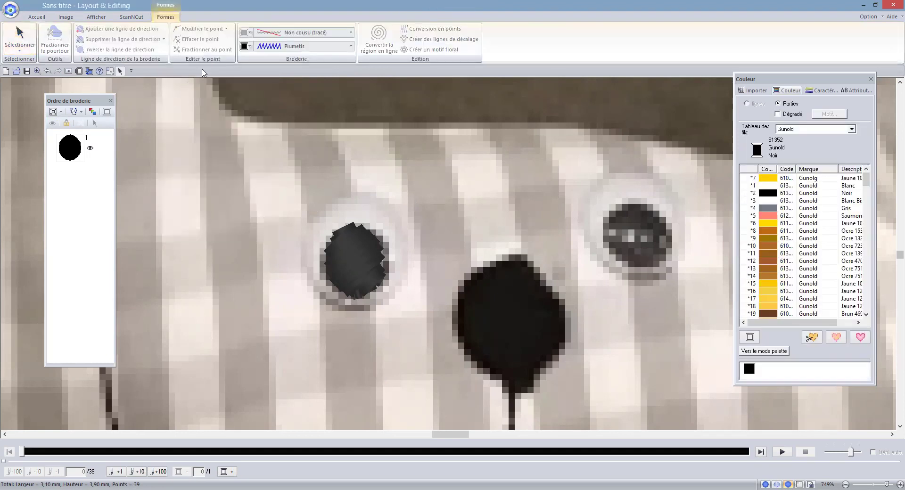
click(250, 46)
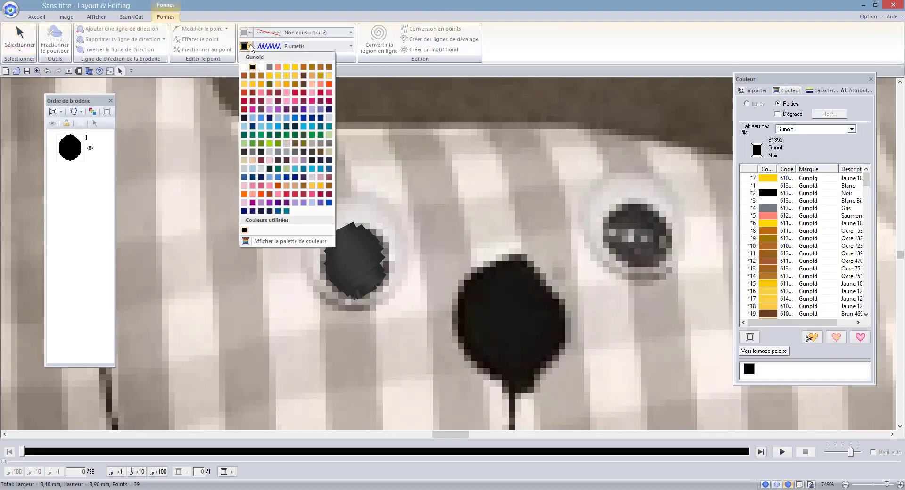
click(244, 67)
drag(351, 306, 442, 189)
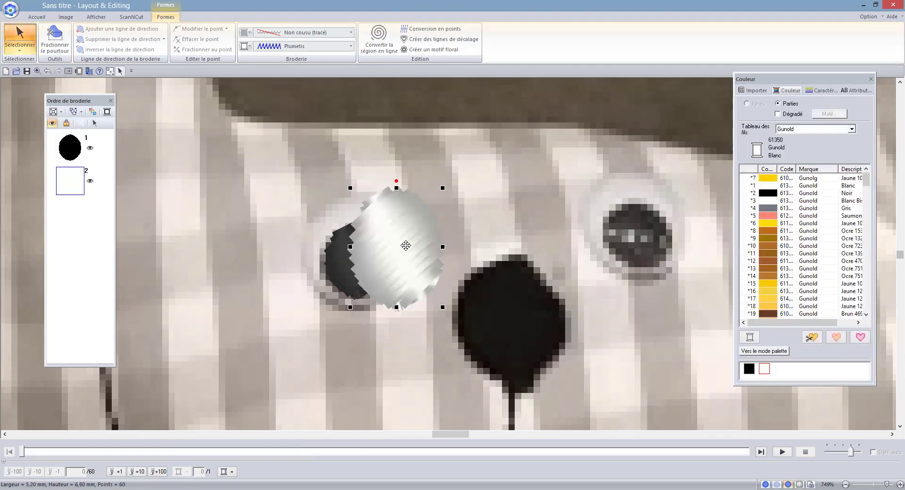
Center the white ellipse over the left-hand eye and reduce its height to about 6 mm
drag(379, 248, 354, 251)
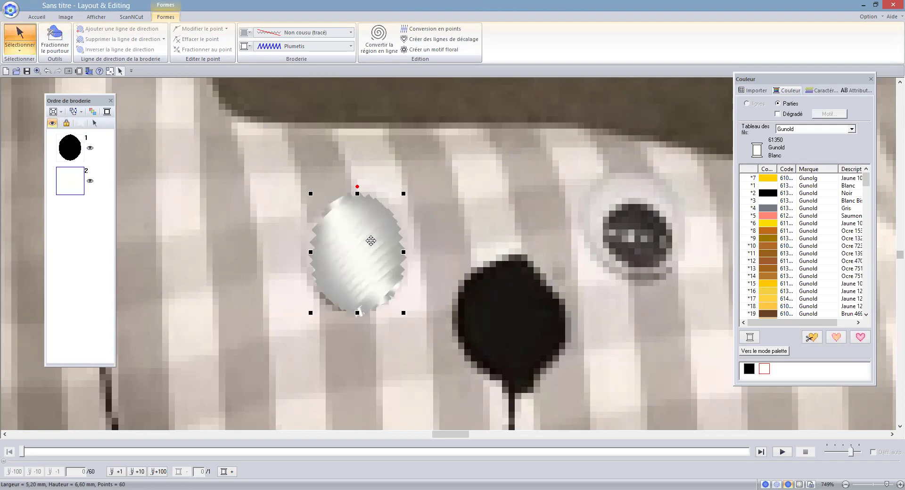
drag(358, 194, 357, 198)
drag(357, 312, 360, 307)
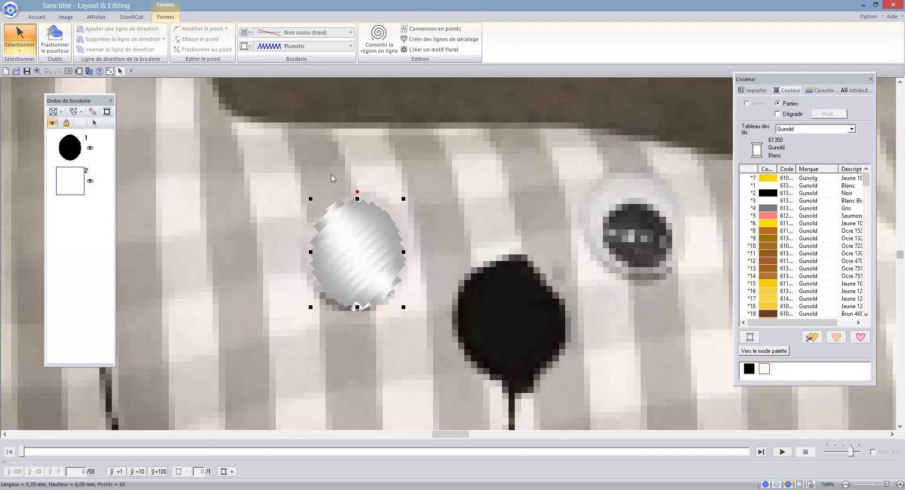
Set the white ellipse's region stitch to Point remplissage and move the black pupil after it in the sewing order
click(351, 46)
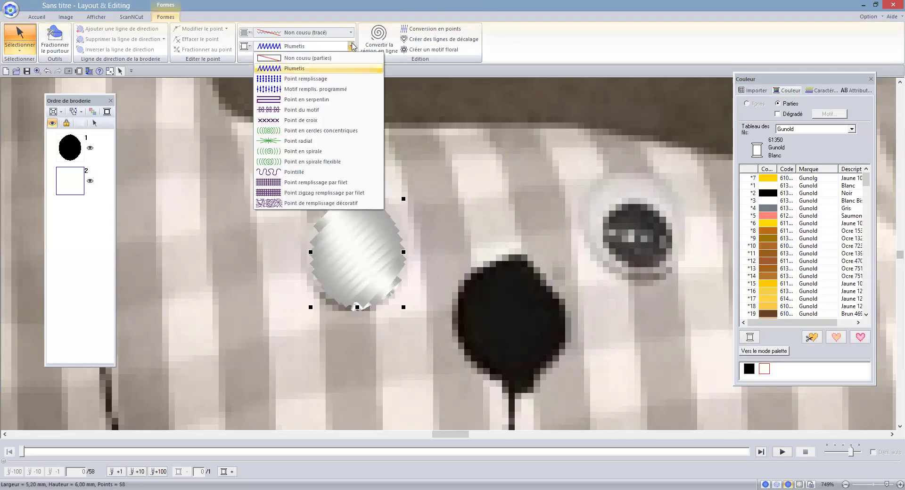
click(338, 80)
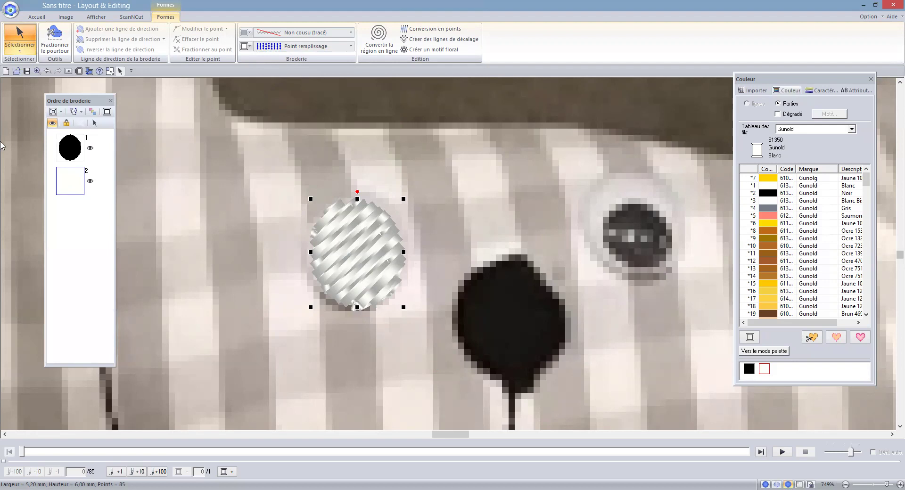
drag(71, 150, 71, 191)
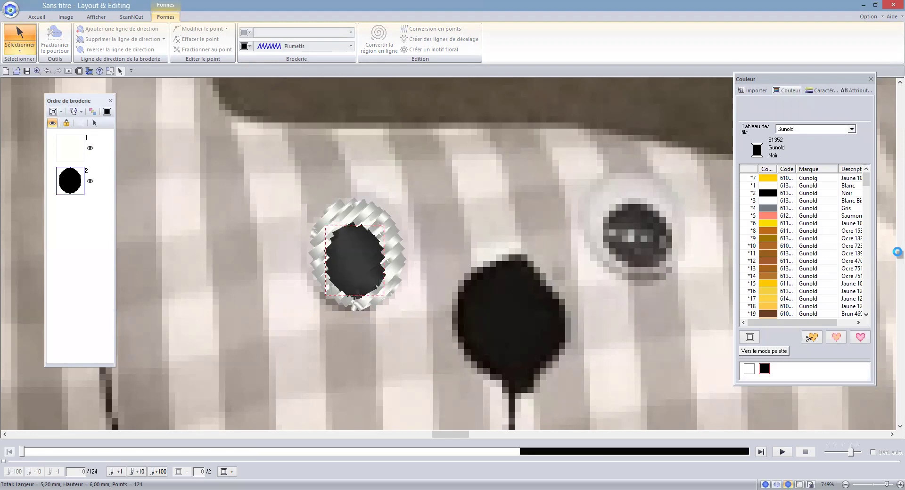
Duplicate the white and black eye shapes together, place the copy over the right-hand eye and rotate it slightly
scroll(896, 252, down, 1)
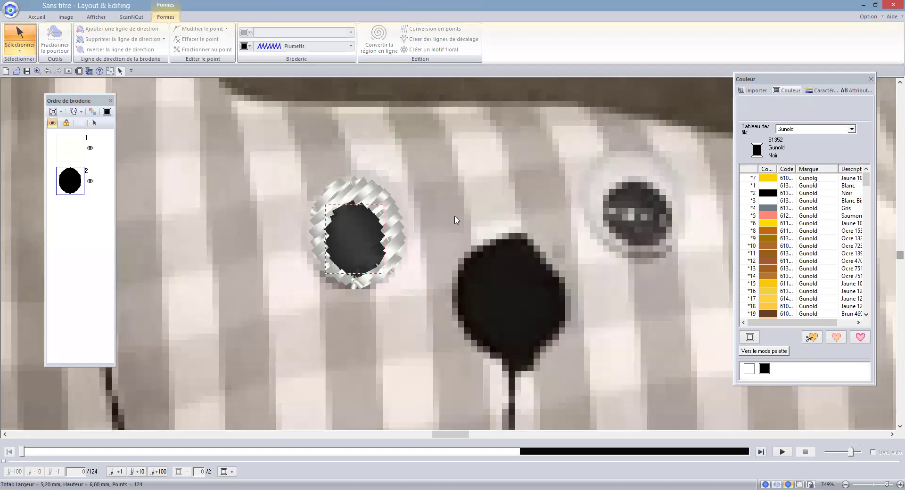
drag(295, 156, 417, 311)
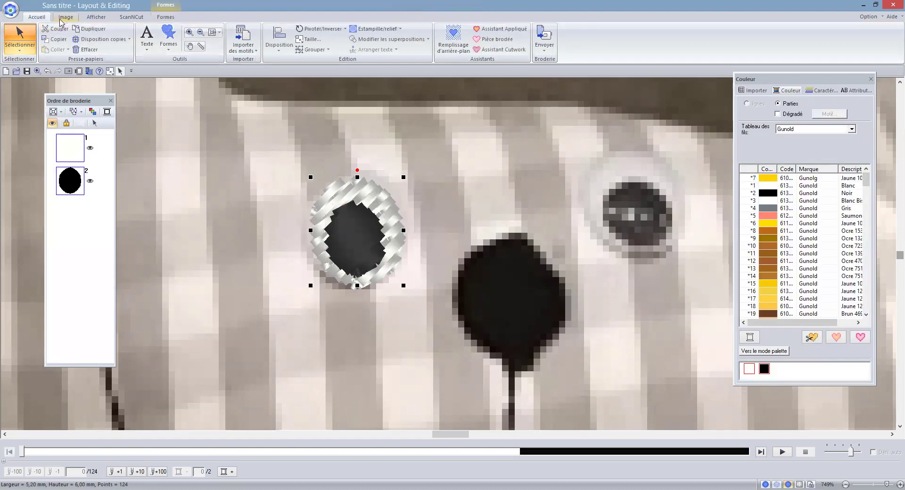
click(90, 29)
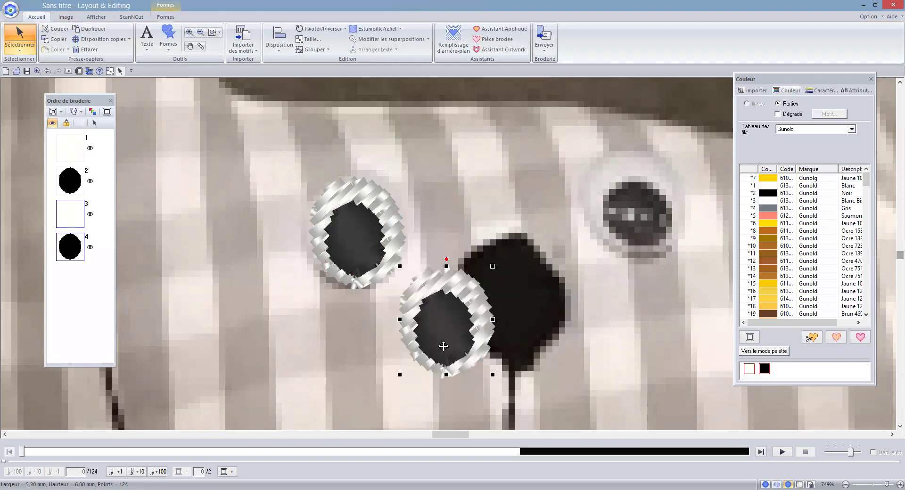
drag(430, 330, 615, 204)
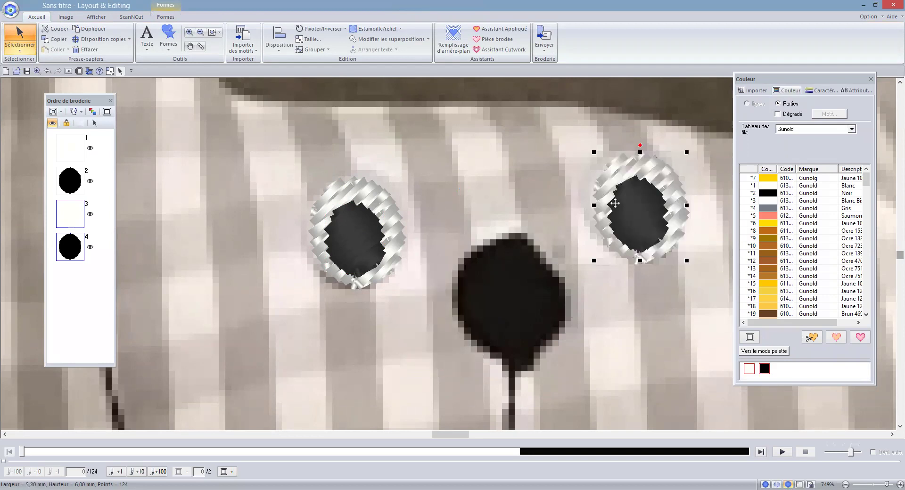
drag(640, 145, 645, 145)
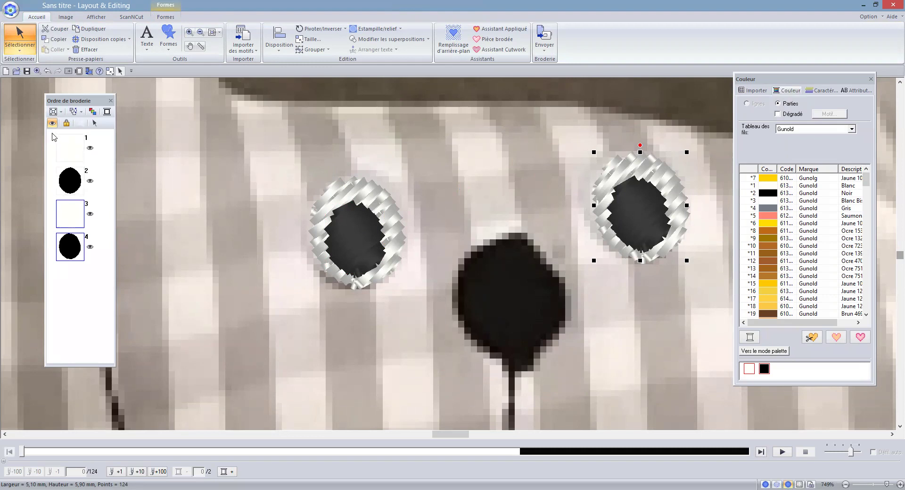
Select all the eye shapes and optimize their sewing order by colour
key(ctrl+a)
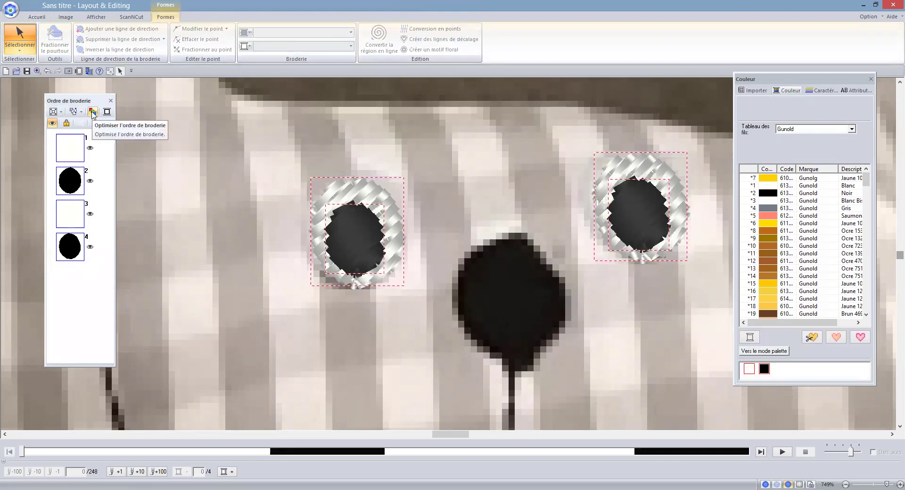
click(93, 112)
click(81, 155)
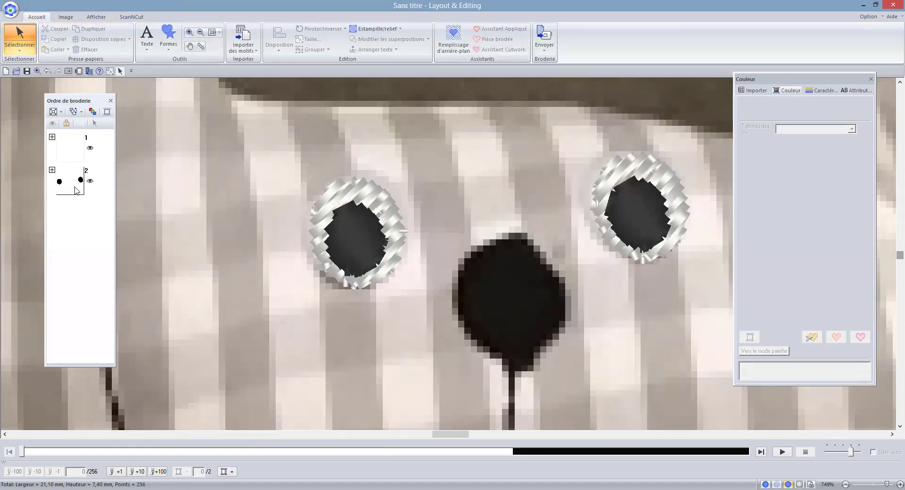
Trace the left-hand mouth line up to the nose as an open curve in black (Noir) with the Triple point stitch
drag(898, 257, 895, 259)
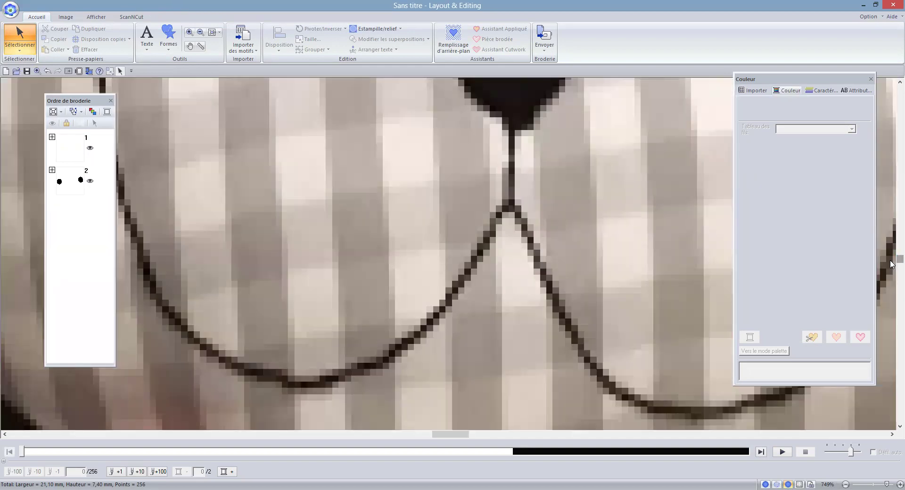
click(200, 33)
click(420, 249)
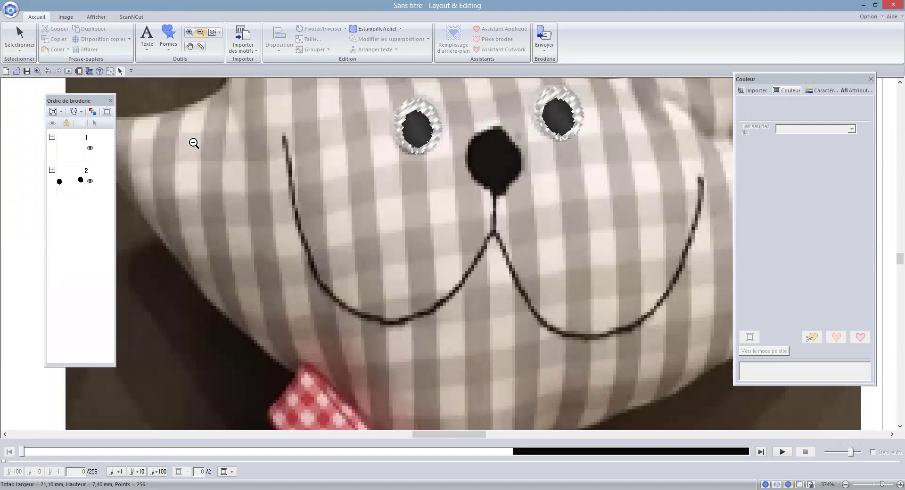
click(168, 47)
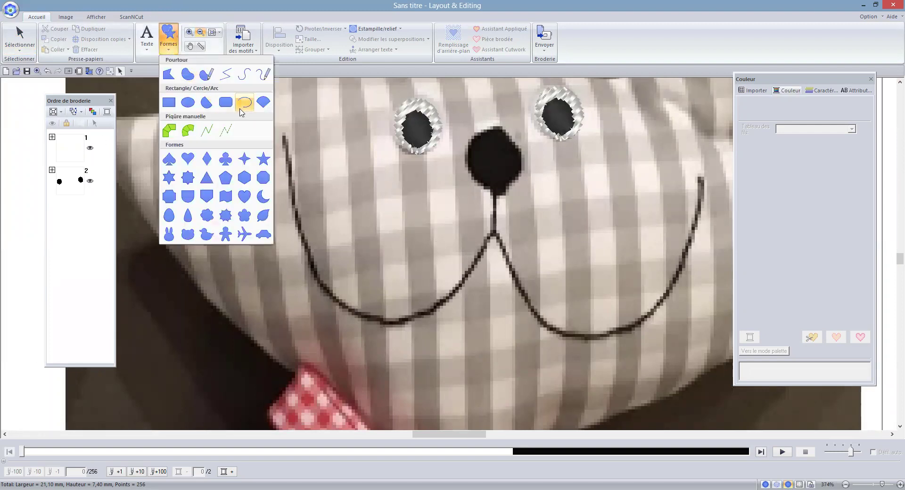
click(244, 76)
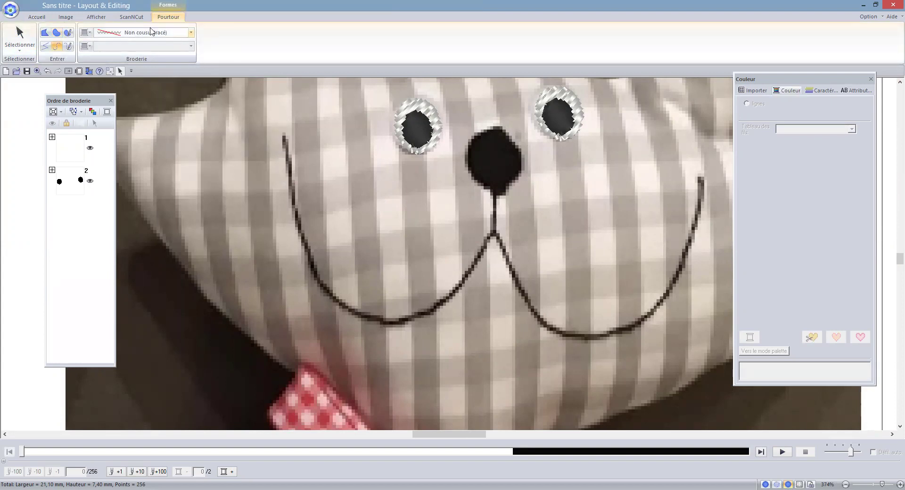
click(191, 34)
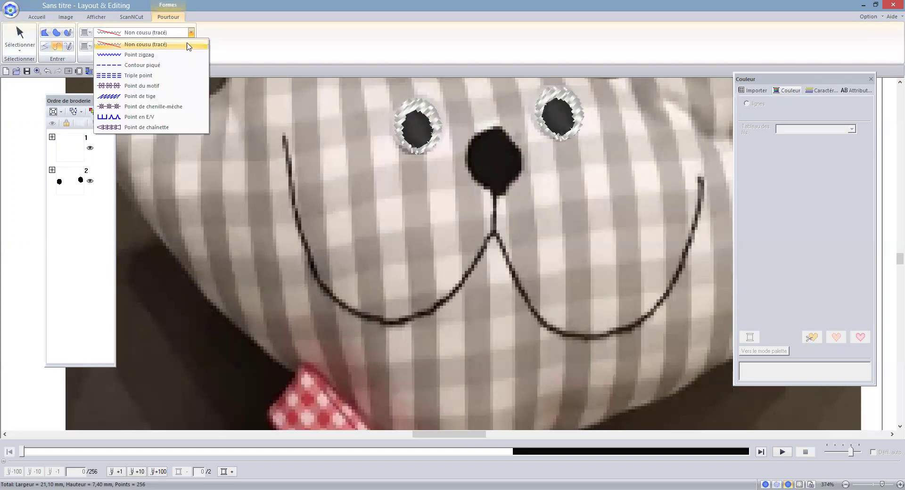
click(154, 79)
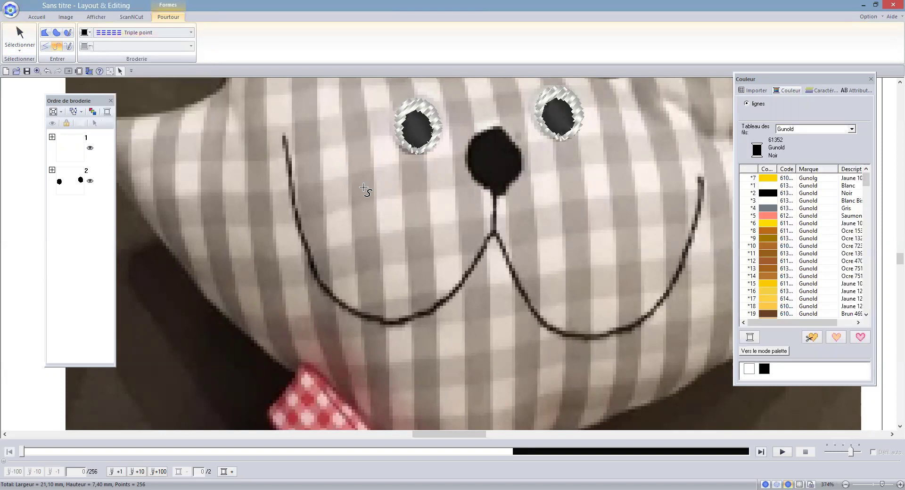
mouse_move(285, 138)
mouse_down()
mouse_move(316, 277)
mouse_move(342, 308)
mouse_move(376, 323)
mouse_move(442, 307)
mouse_move(491, 247)
mouse_move(493, 186)
mouse_up()
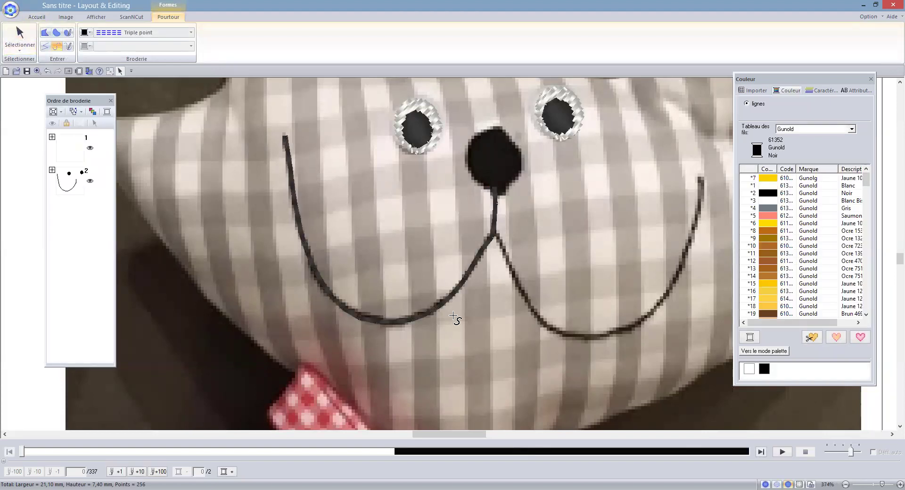
Fade the background photo out and back in to examine the stitched left-hand mouth line
click(66, 17)
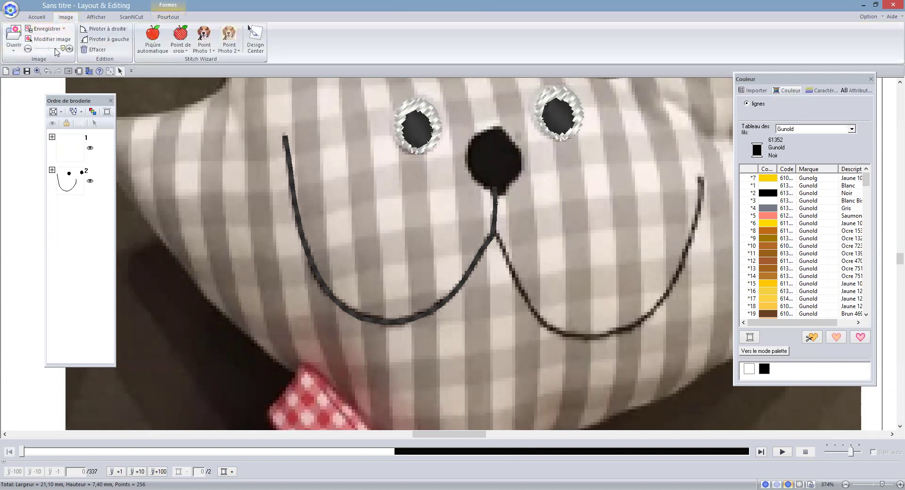
drag(64, 50, 41, 51)
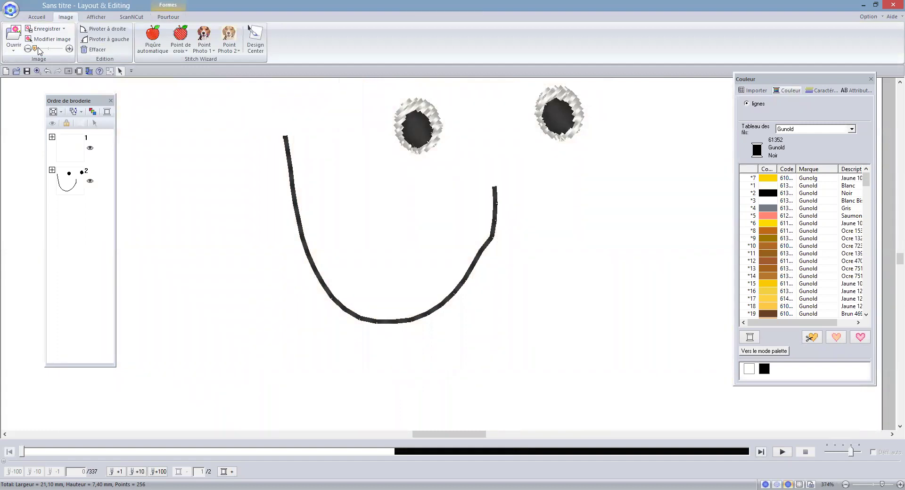
drag(41, 50, 63, 49)
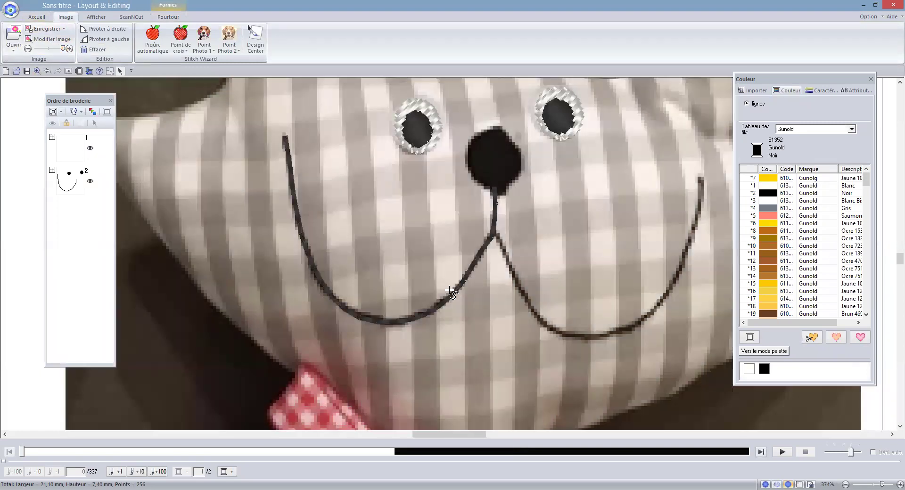
click(124, 72)
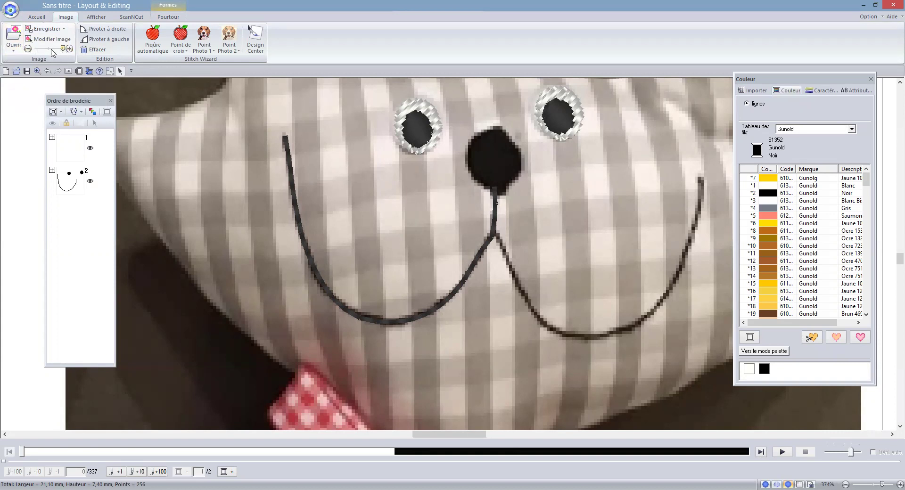
click(27, 48)
click(27, 49)
click(27, 49)
click(27, 48)
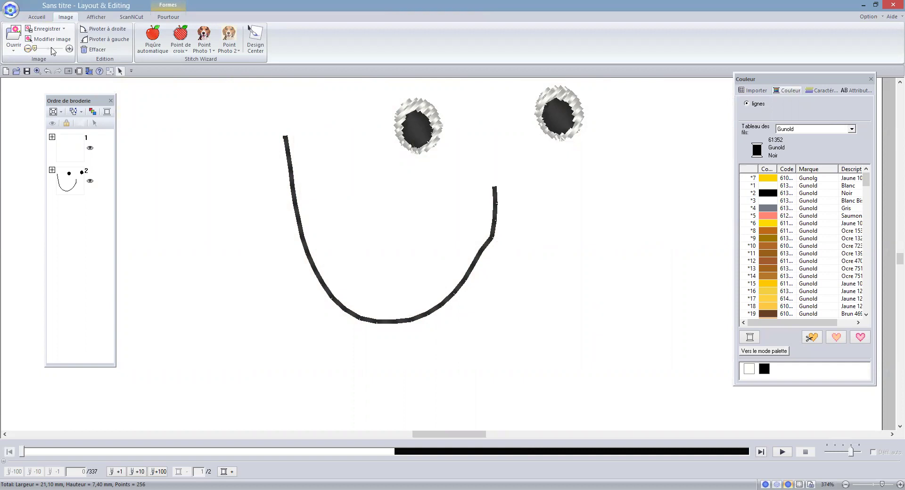
click(69, 49)
click(70, 50)
click(69, 49)
click(69, 49)
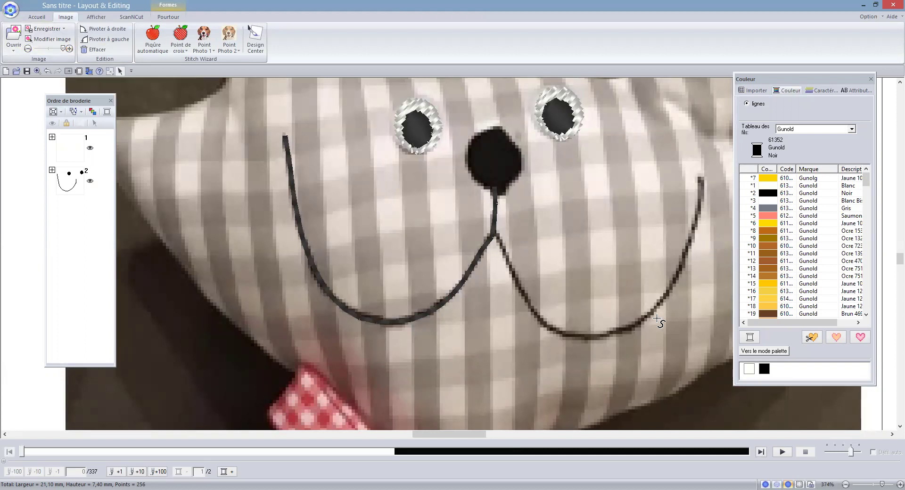
Trace the right-hand mouth line as a black Triple point curve down to the central junction and fade out the background photo
mouse_move(701, 178)
mouse_down()
mouse_move(683, 267)
mouse_move(657, 317)
mouse_move(635, 325)
mouse_move(584, 336)
mouse_move(555, 331)
mouse_move(521, 302)
mouse_move(493, 236)
mouse_up()
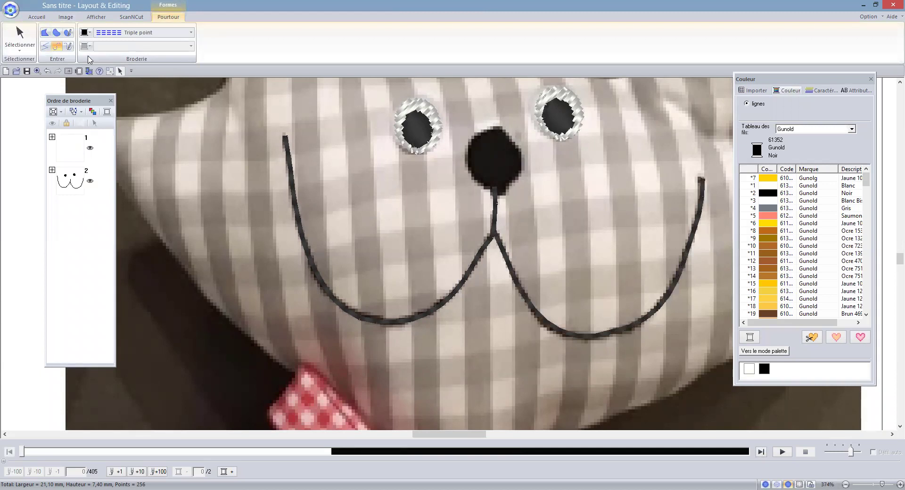
click(65, 17)
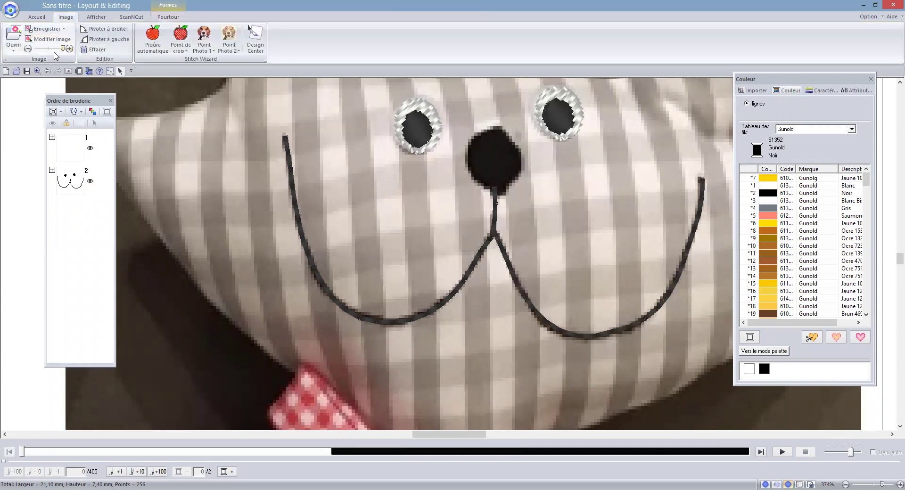
click(40, 47)
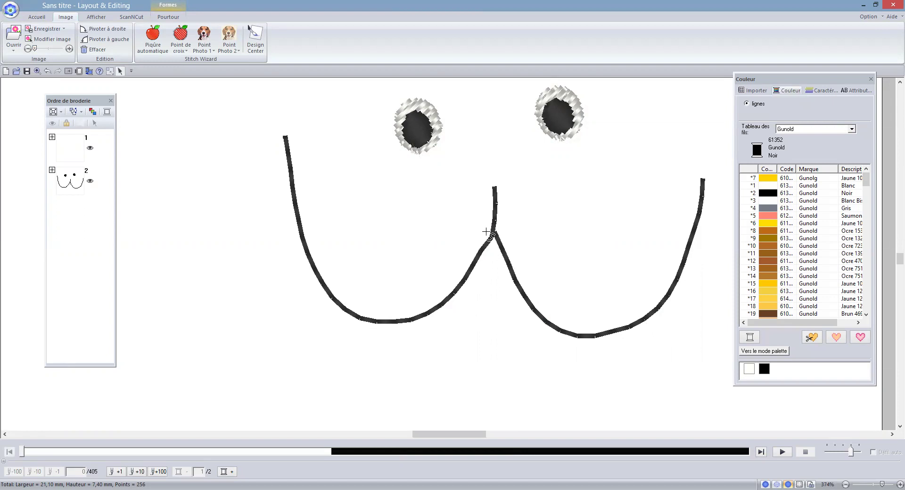
Adjust the inner end point of the right-hand mouth curve so it meets the left-hand curve at the junction
click(40, 17)
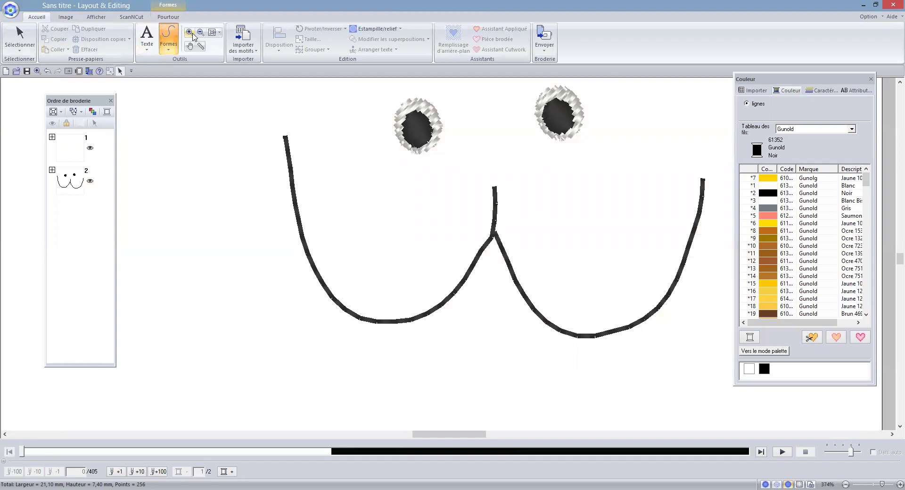
click(20, 38)
click(496, 274)
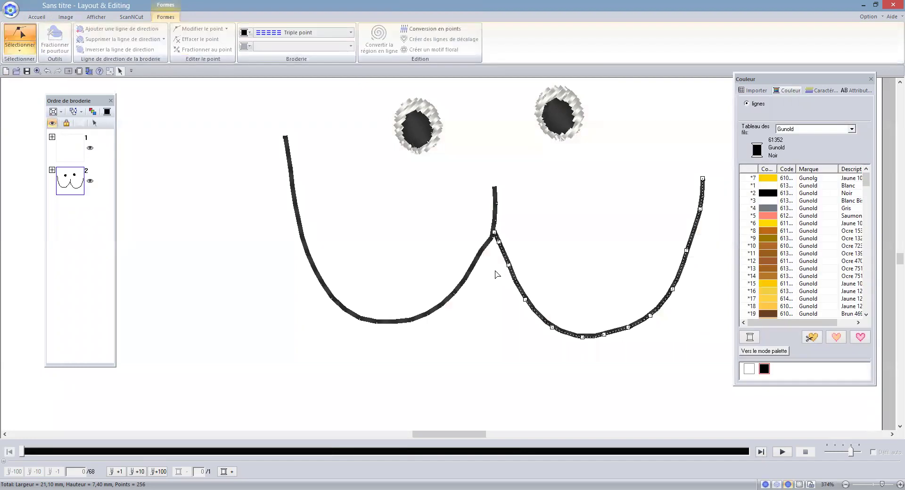
click(494, 233)
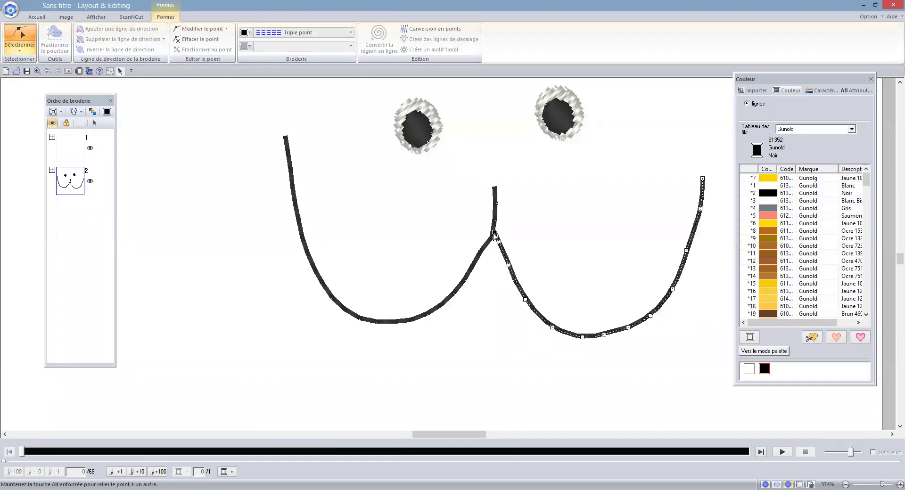
click(500, 242)
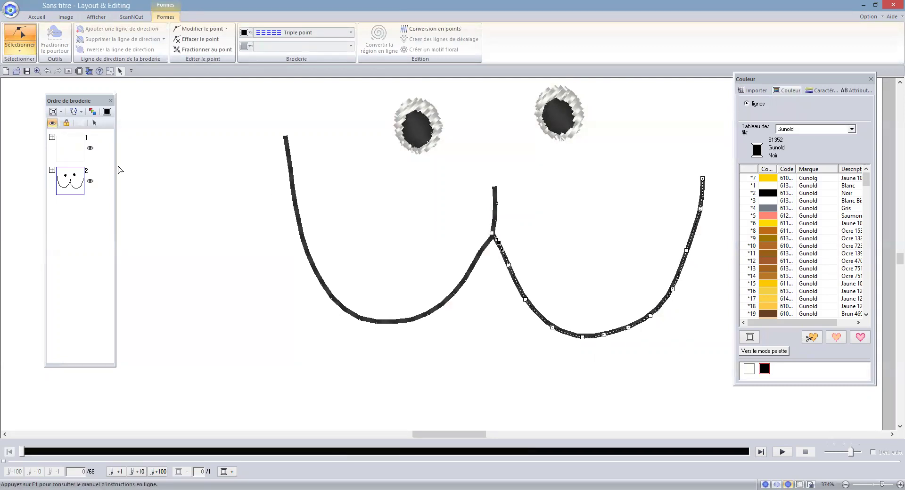
Expand the black group in the sewing order and move the left-hand mouth curve to its end
click(52, 170)
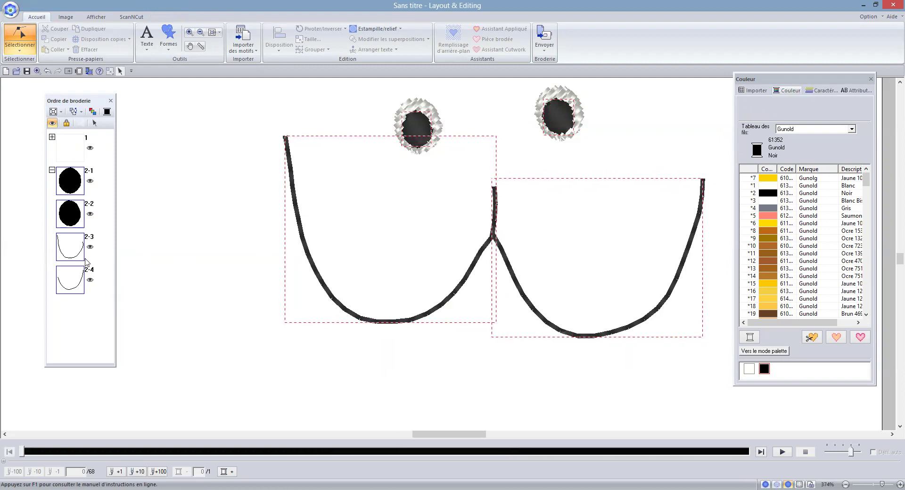
click(71, 254)
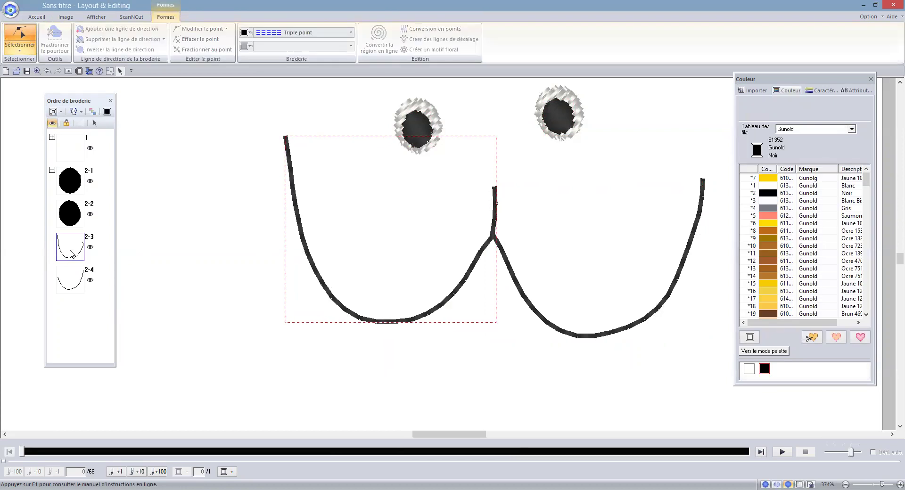
drag(71, 254, 74, 306)
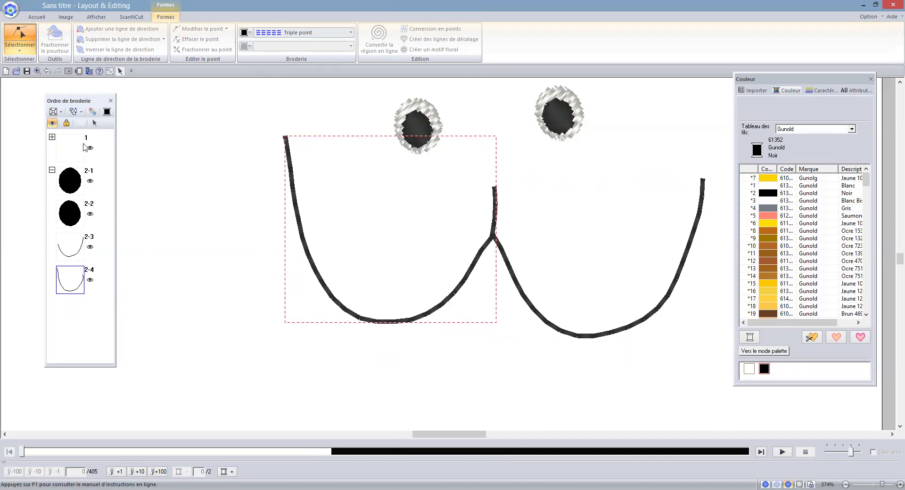
Restore the background photo to full visibility behind the stitched face
click(33, 17)
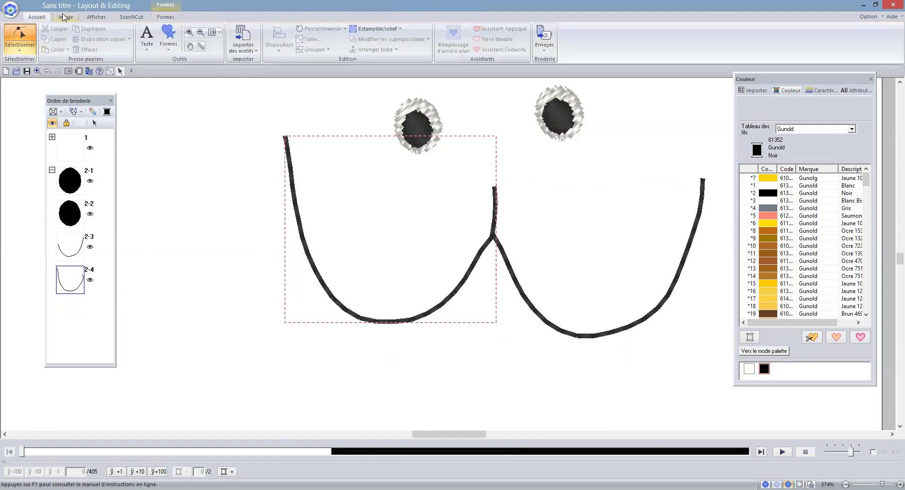
scroll(39, 52, down, 1)
drag(35, 51, 63, 49)
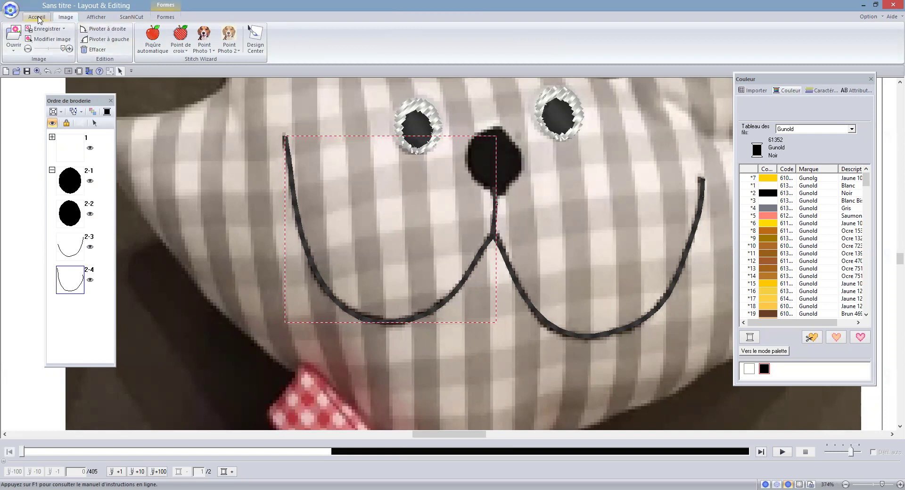
Draw a black Point remplissage ellipse about 5.6 by 8 mm with a Non cousu outline and place it over the nose
click(36, 17)
click(168, 38)
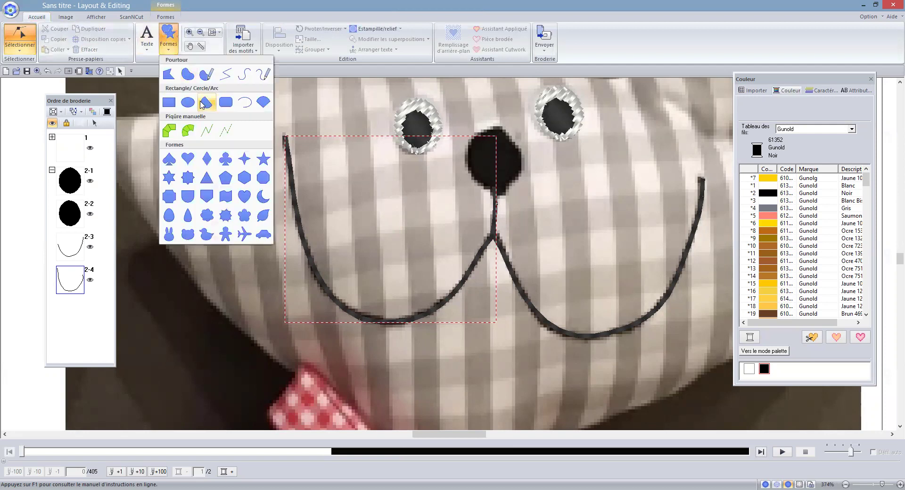
click(188, 102)
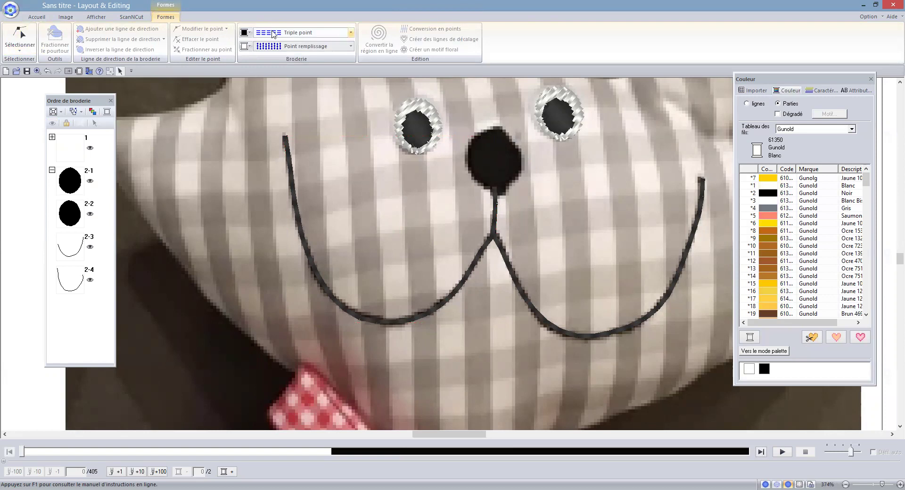
click(351, 33)
click(305, 44)
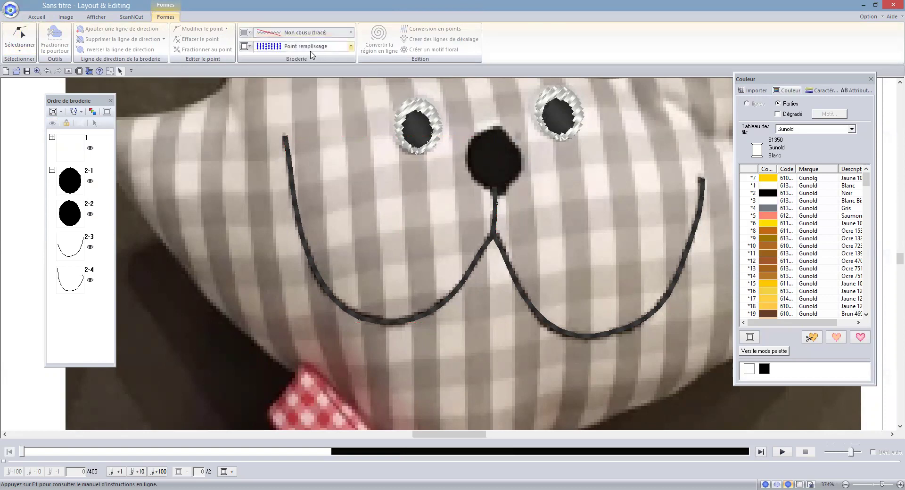
click(250, 46)
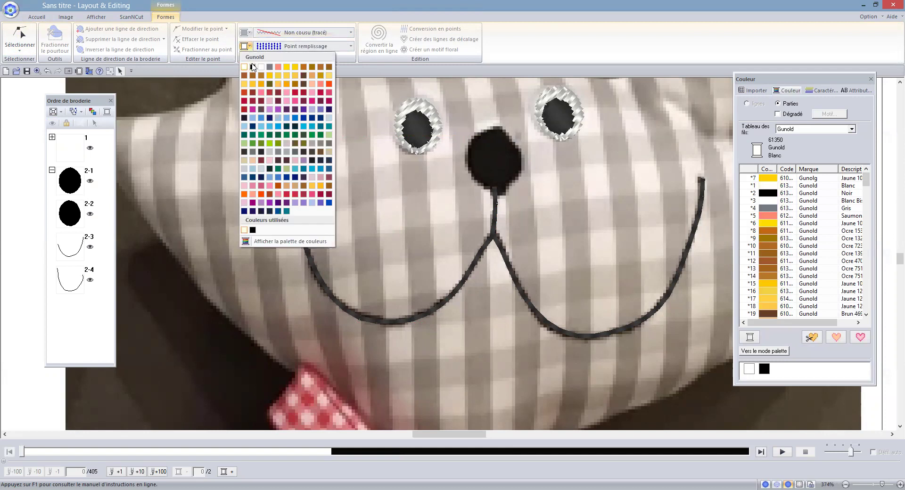
click(252, 67)
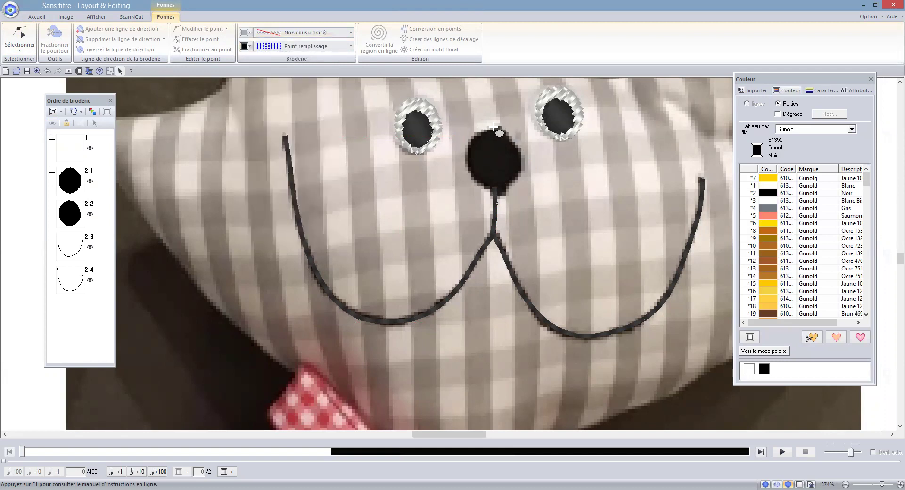
drag(496, 136, 445, 198)
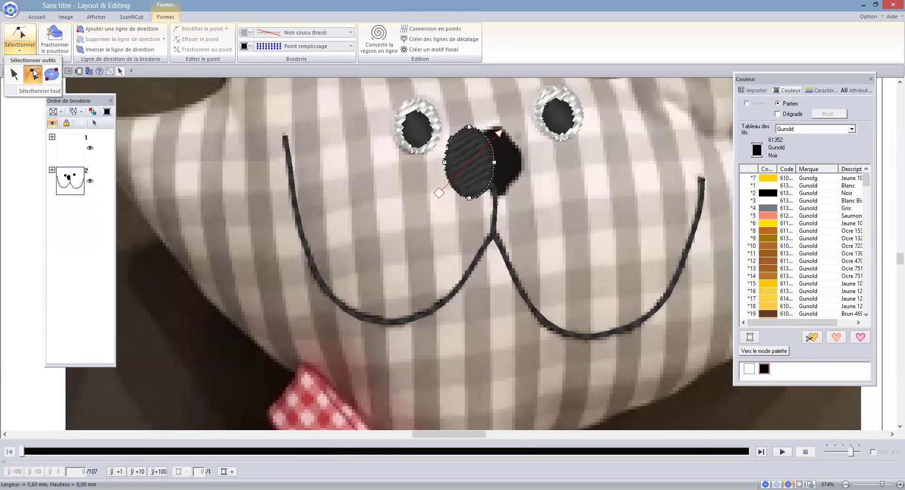
drag(471, 156, 498, 161)
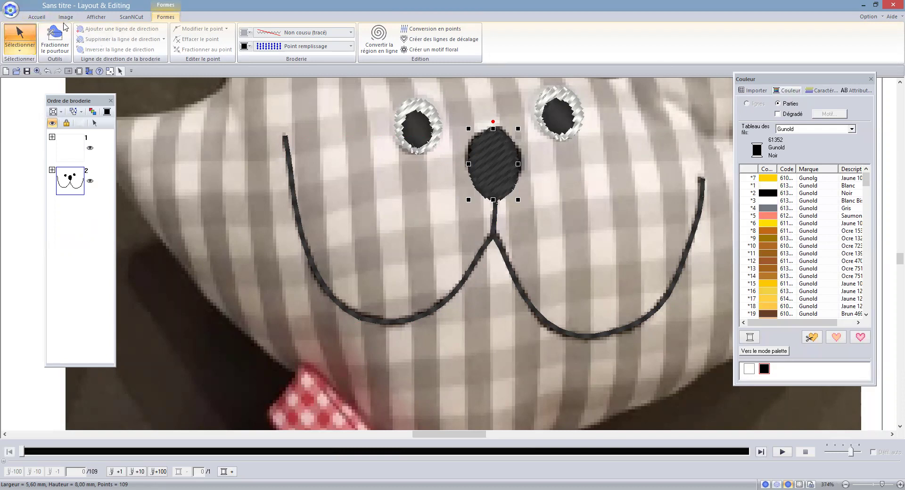
click(33, 20)
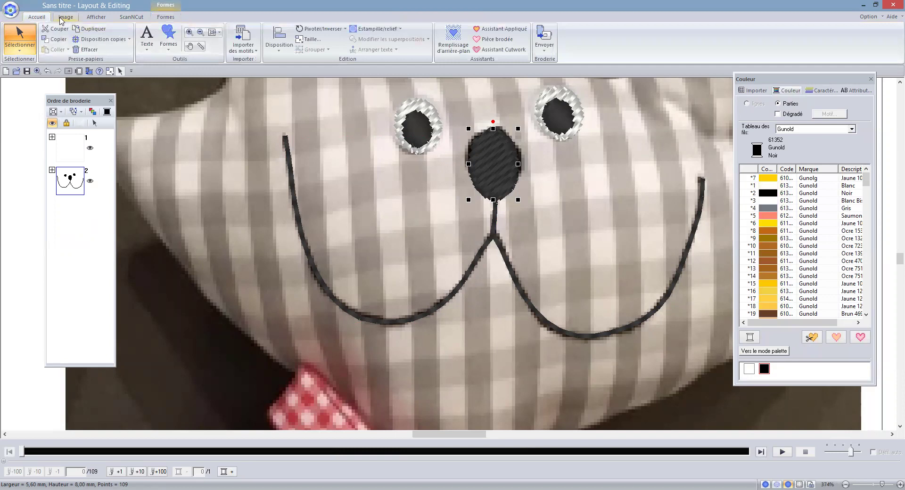
Delete the background photo from behind the embroidered cat face
click(66, 17)
click(98, 50)
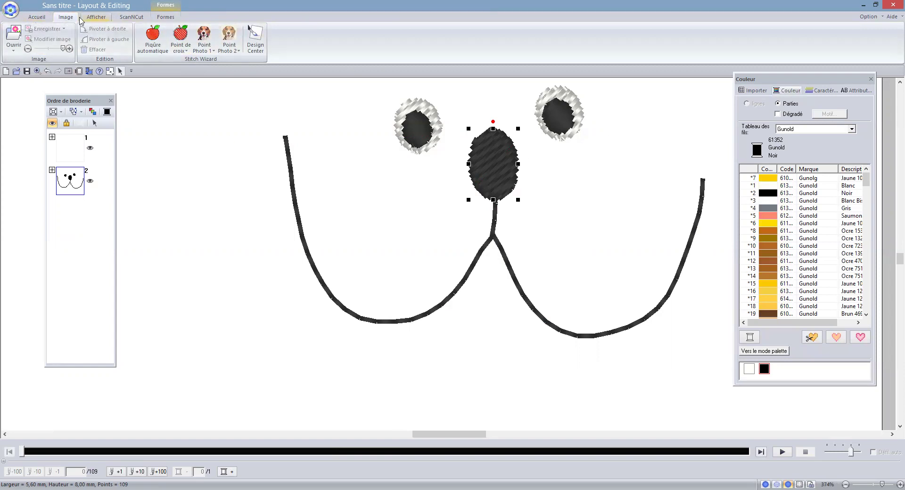
click(37, 17)
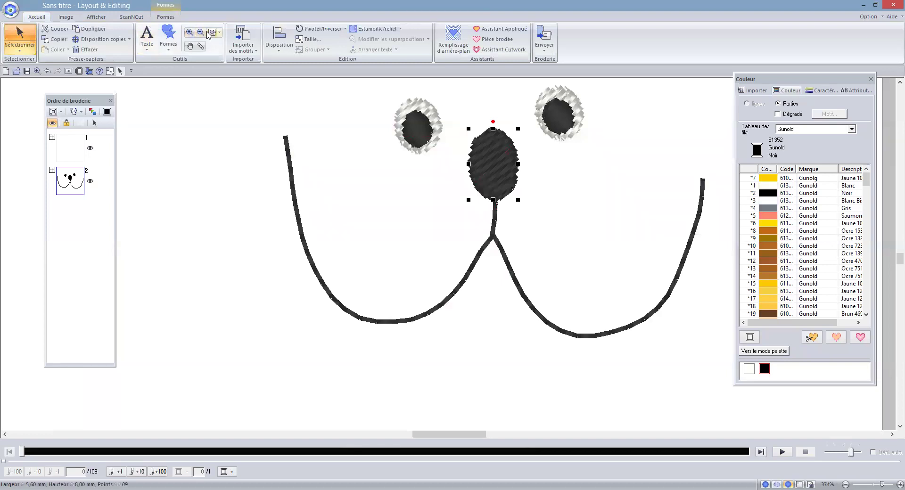
Centre the complete face, including eyes, nose and mouth, on the design page
click(208, 33)
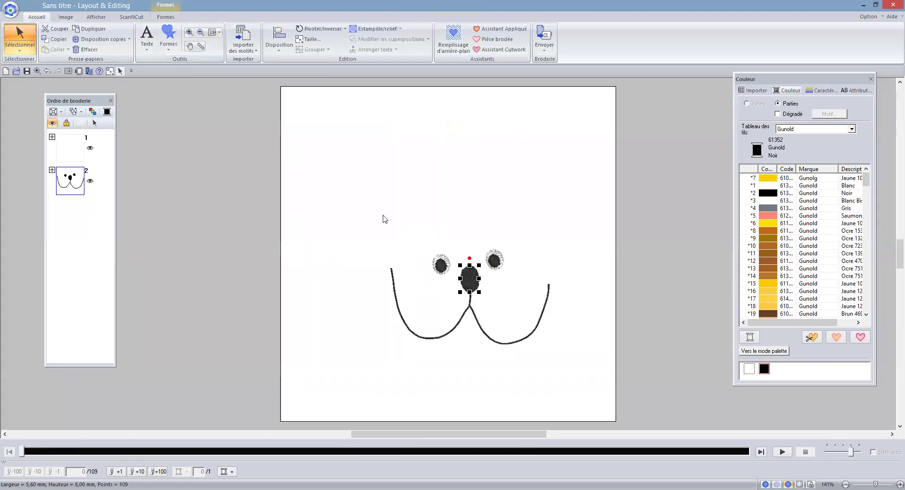
drag(327, 208, 520, 358)
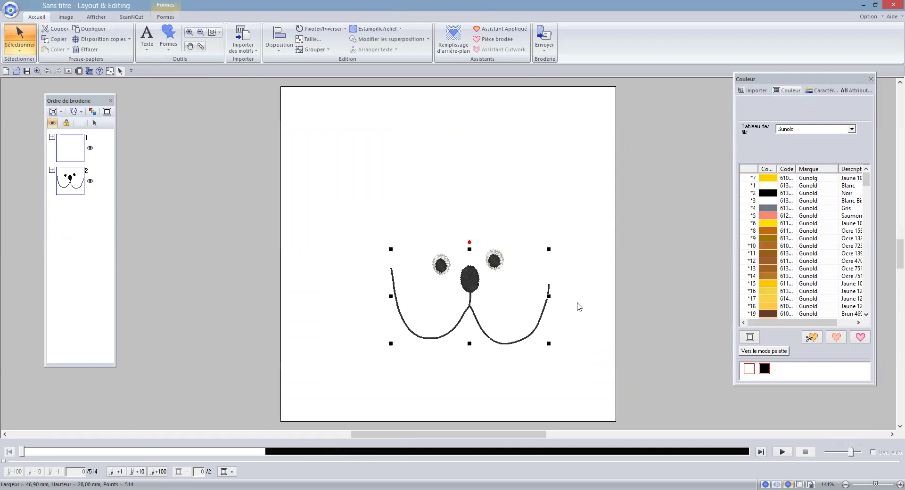
right_click(468, 277)
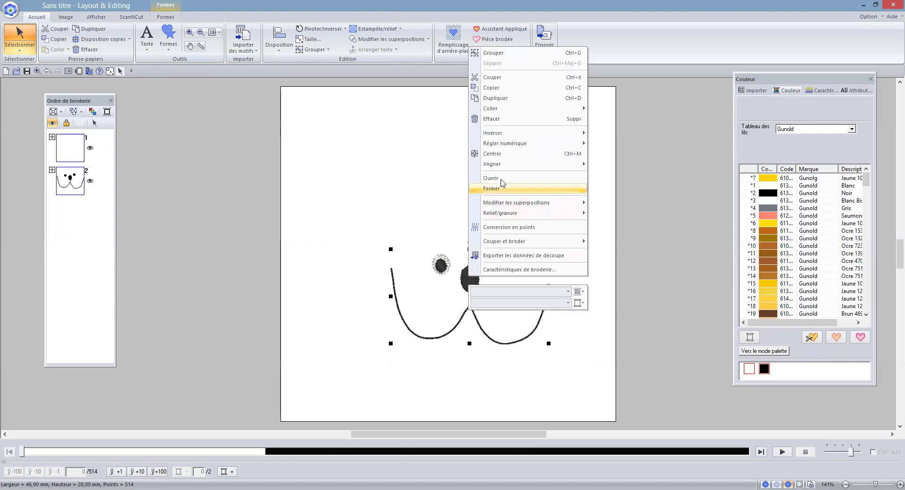
click(496, 154)
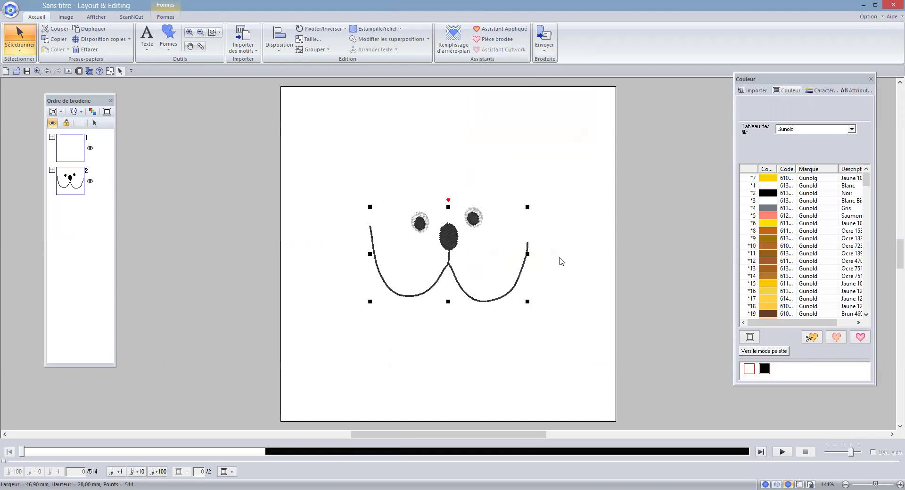
click(637, 288)
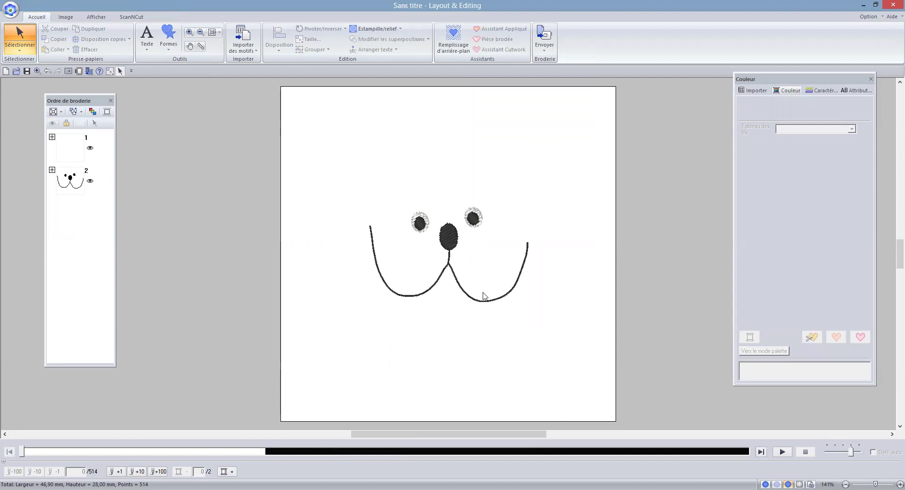
Enlarge the whole face proportionally to about 82.8 by 49.7 mm and centre it again on the design page
drag(328, 169, 558, 349)
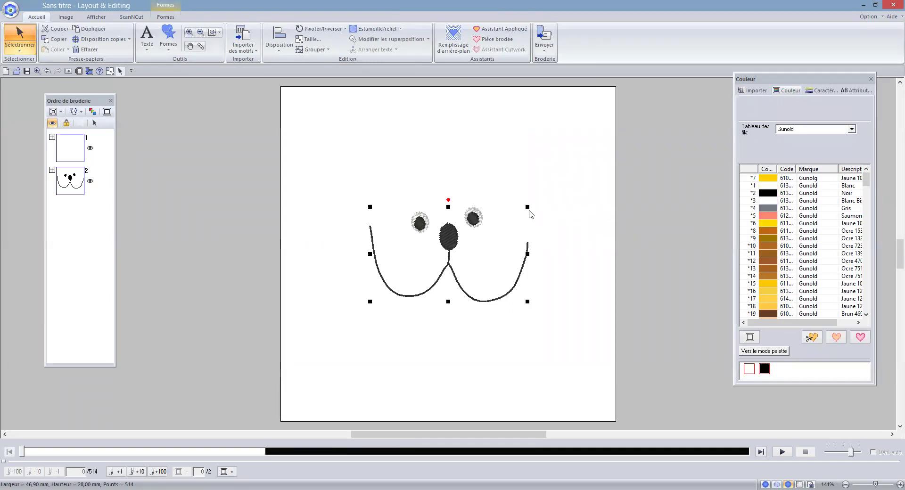
drag(528, 206, 595, 166)
drag(370, 304, 314, 367)
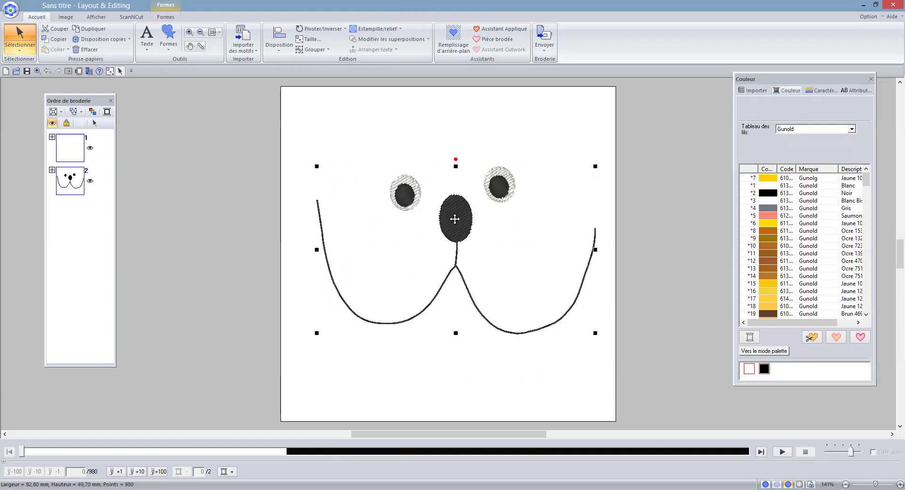
right_click(455, 218)
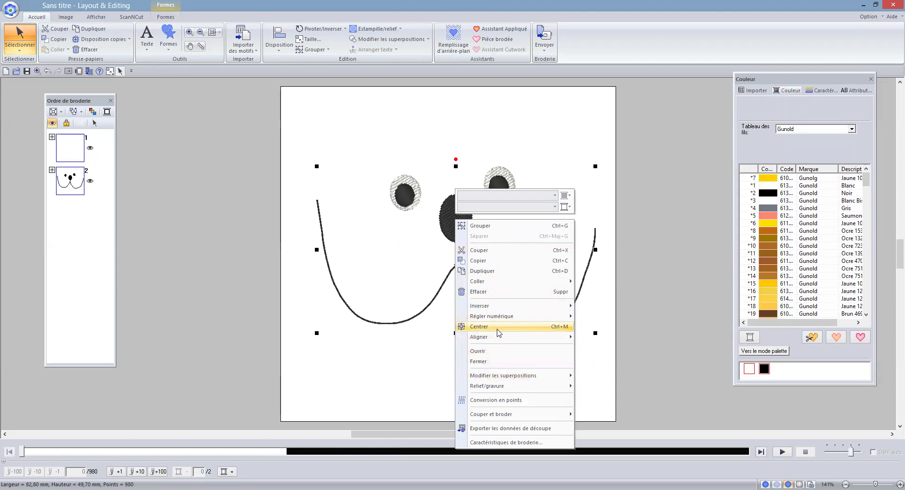
click(479, 327)
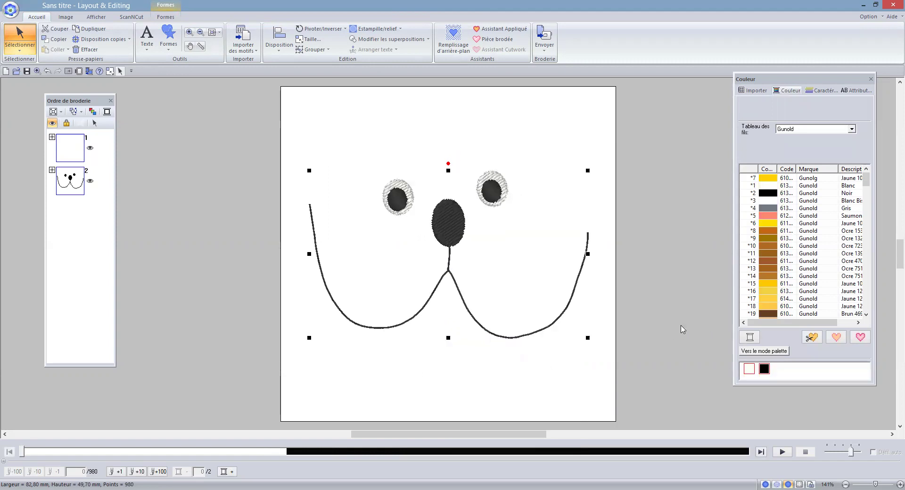
click(595, 395)
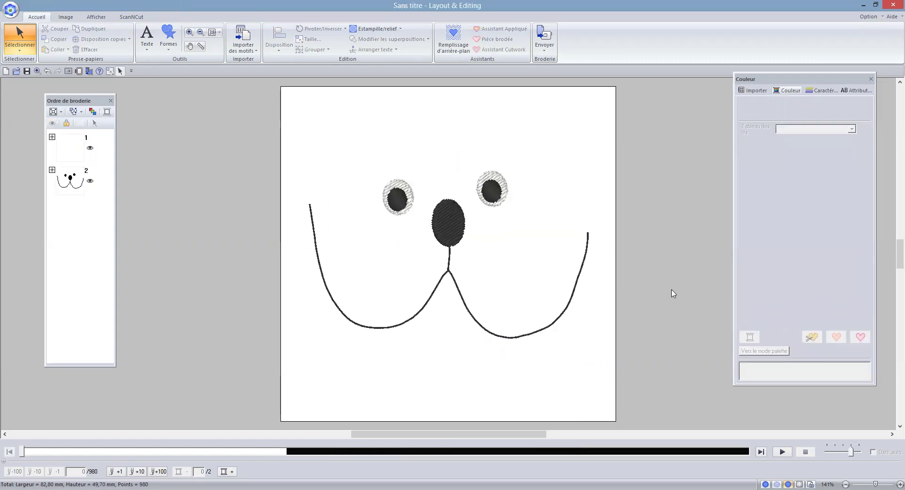